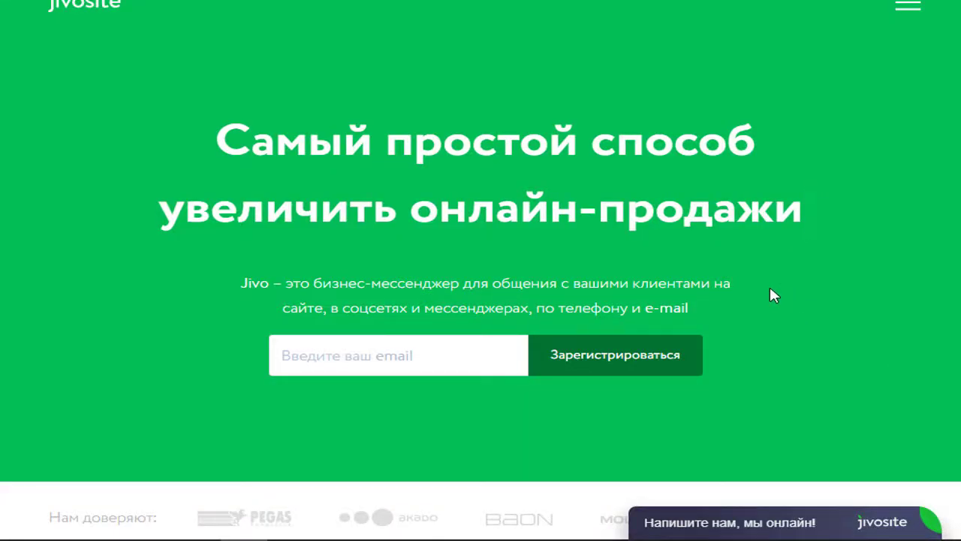
# Step: Register a JivoSite account with the account email and password, accept the data-processing consent and proceed to the profile form
pyautogui.rightClick(333, 356)
pyautogui.click(354, 398)
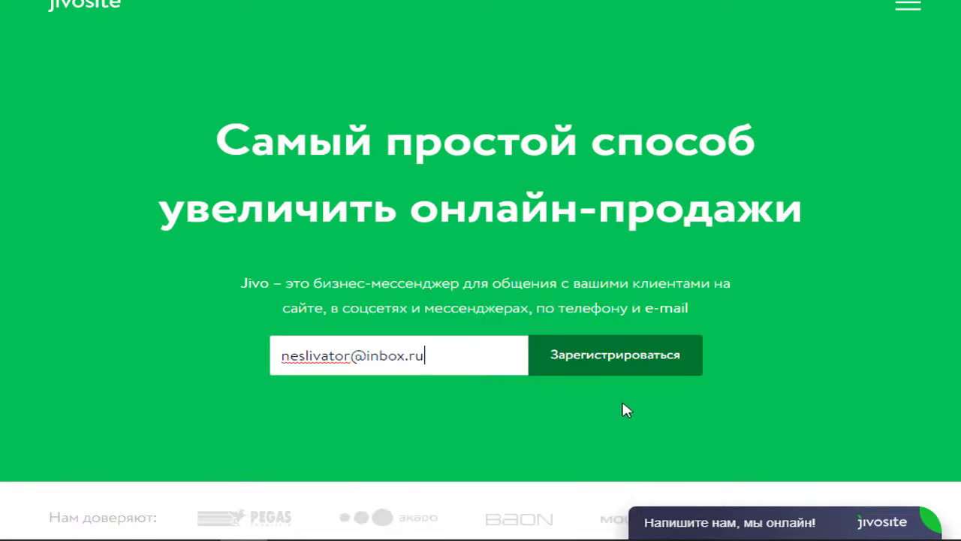
pyautogui.click(598, 358)
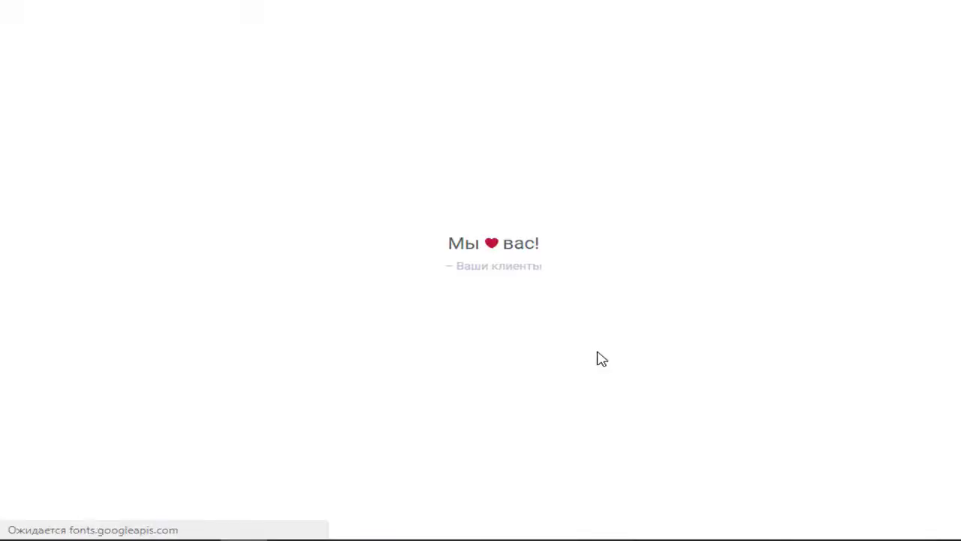
pyautogui.click(417, 319)
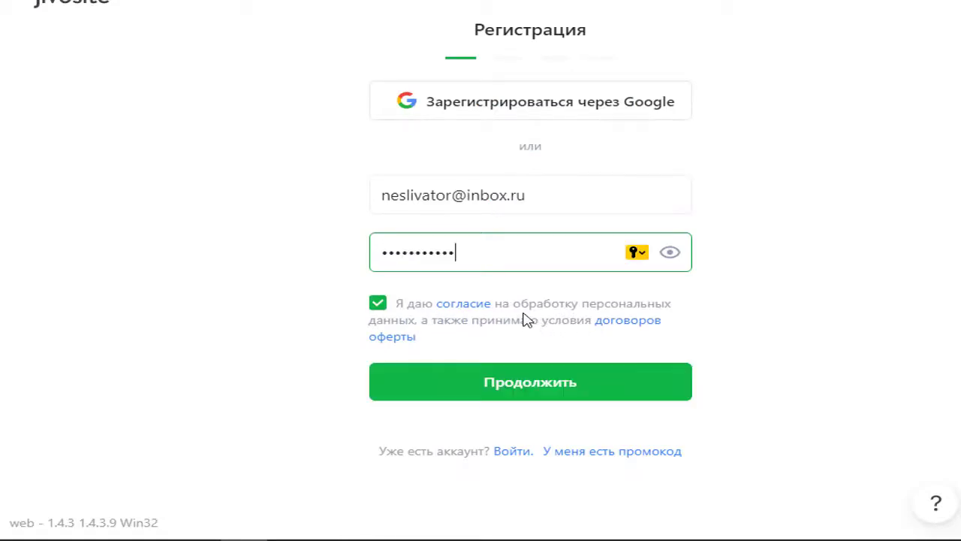
pyautogui.click(530, 377)
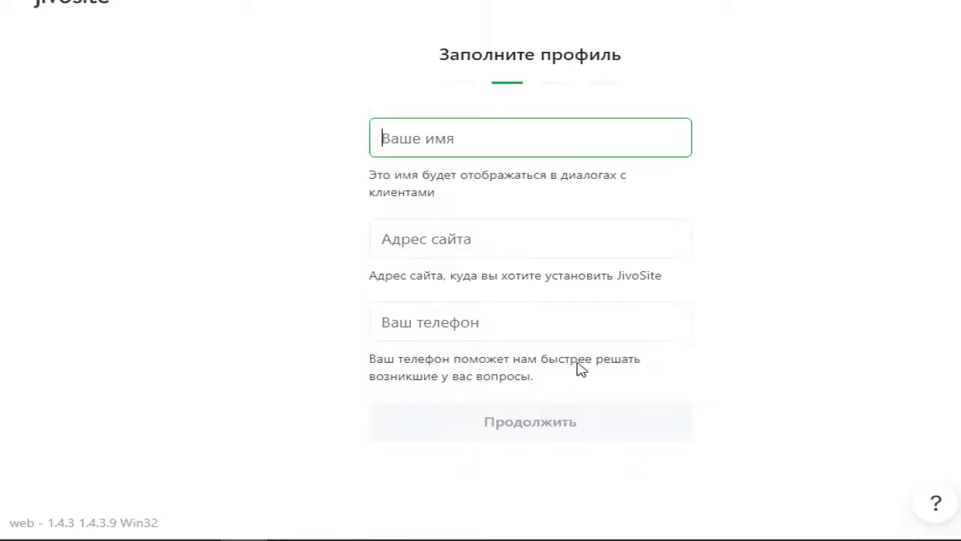
pyautogui.press('Tab')
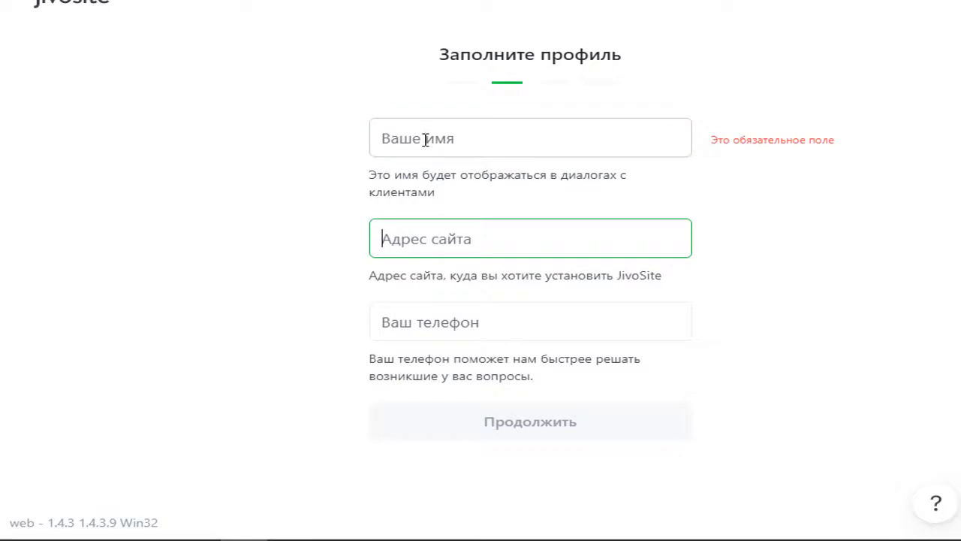
pyautogui.click(425, 140)
pyautogui.write('Neslivator')
pyautogui.click(449, 242)
pyautogui.write('https://neslivator.ru/')
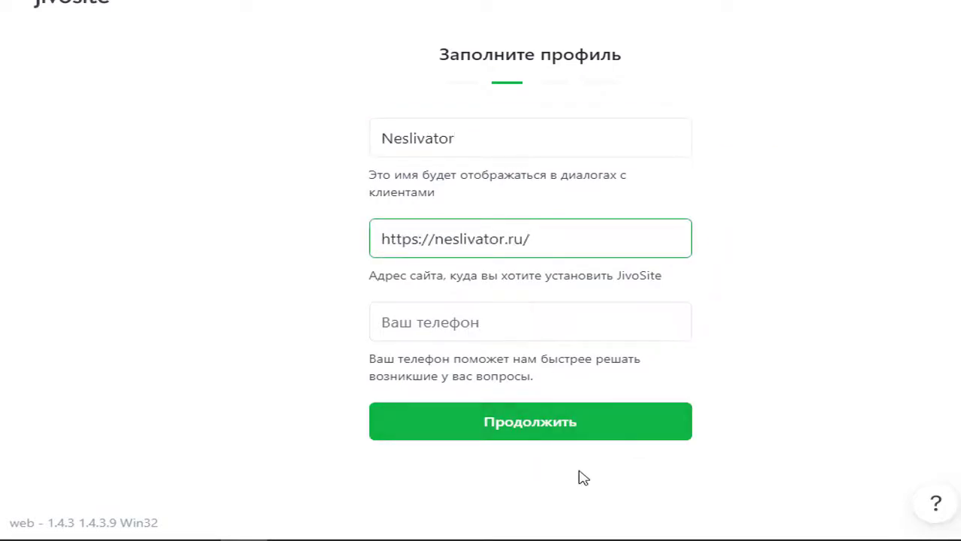
pyautogui.click(528, 434)
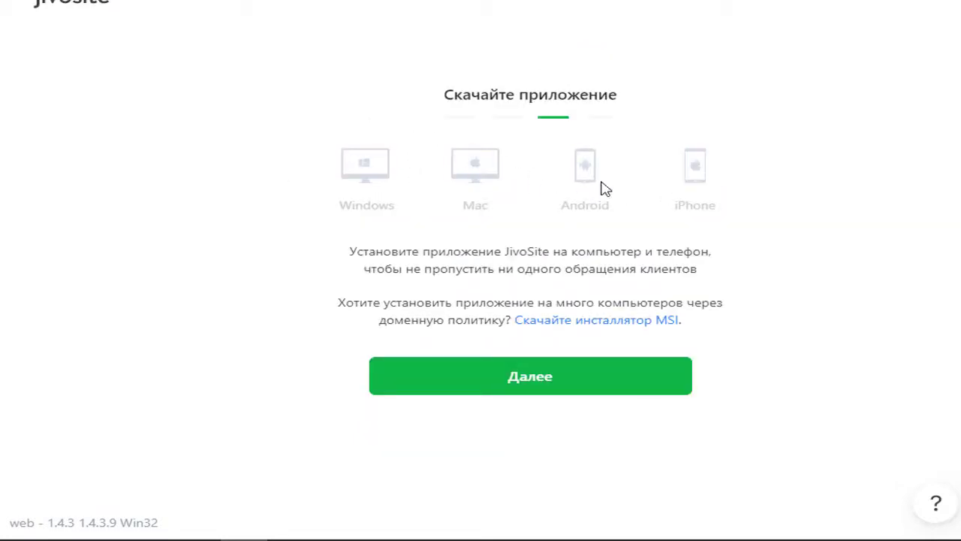
pyautogui.click(554, 381)
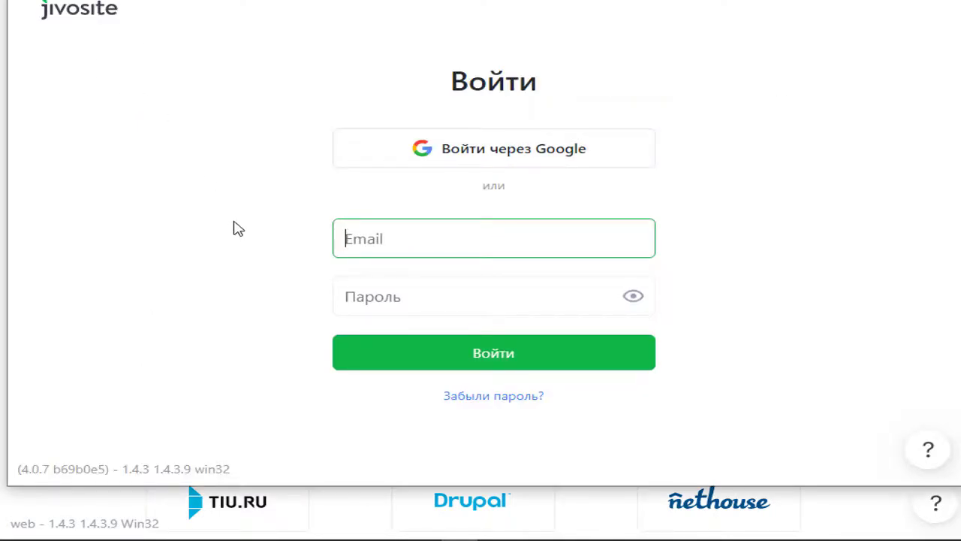
# Step: Sign in to the JivoSite desktop app and activate the account with the emailed verification code
pyautogui.click(509, 365)
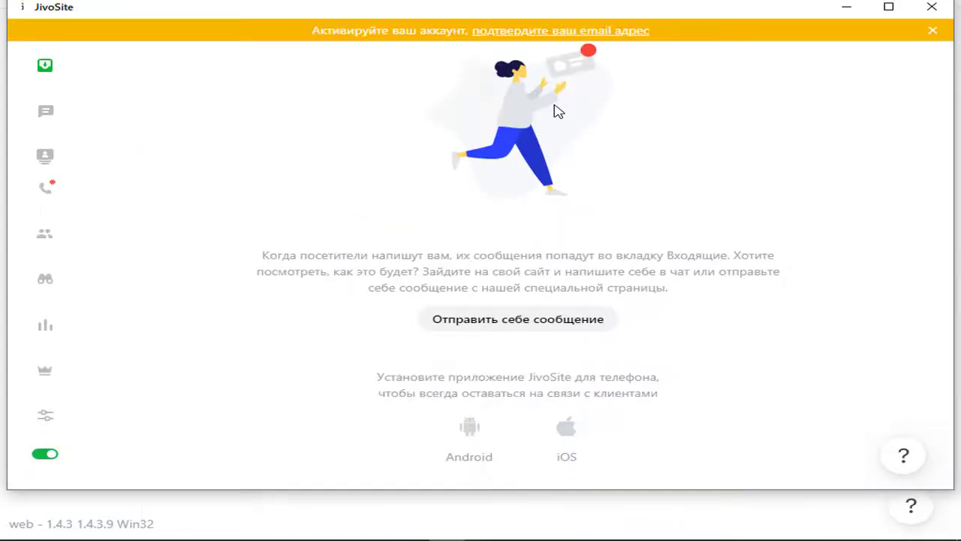
pyautogui.click(535, 36)
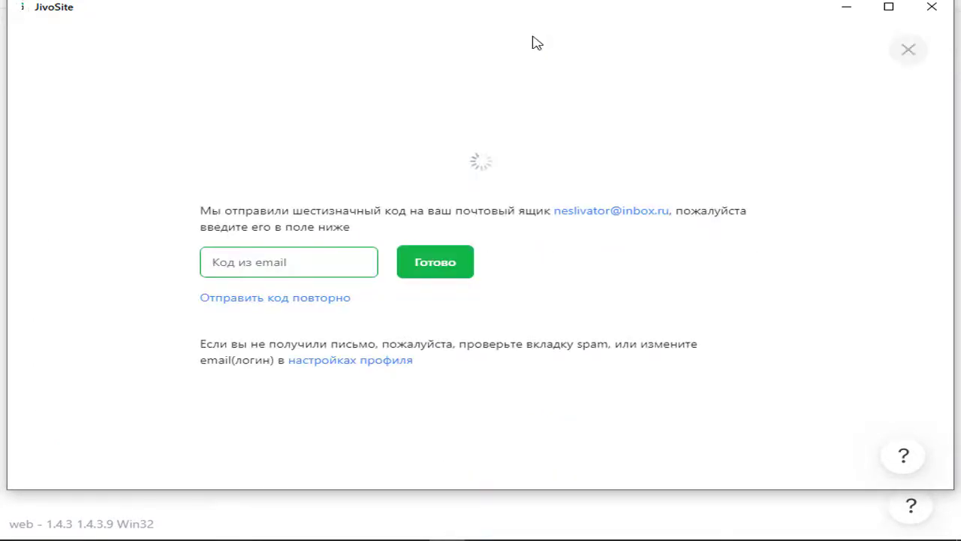
pyautogui.rightClick(266, 267)
pyautogui.click(306, 280)
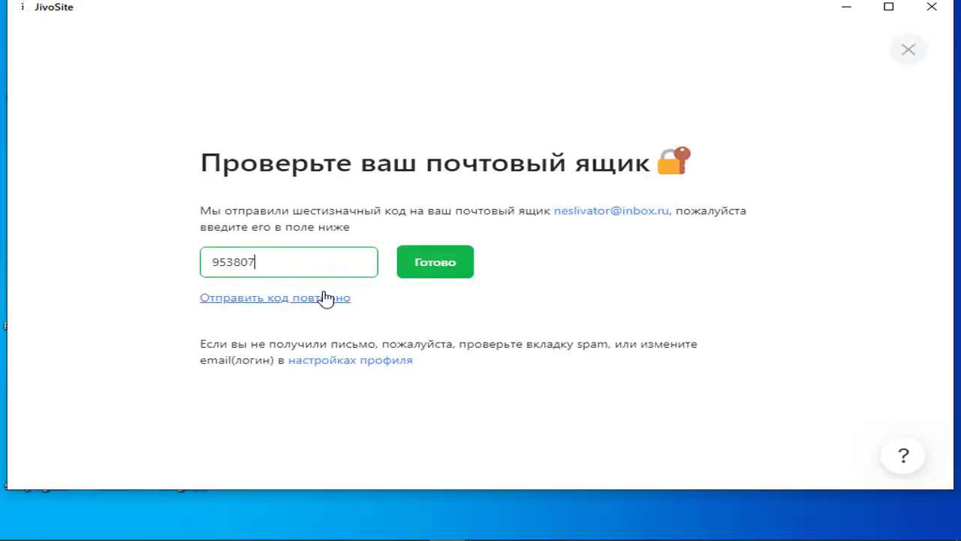
pyautogui.click(444, 265)
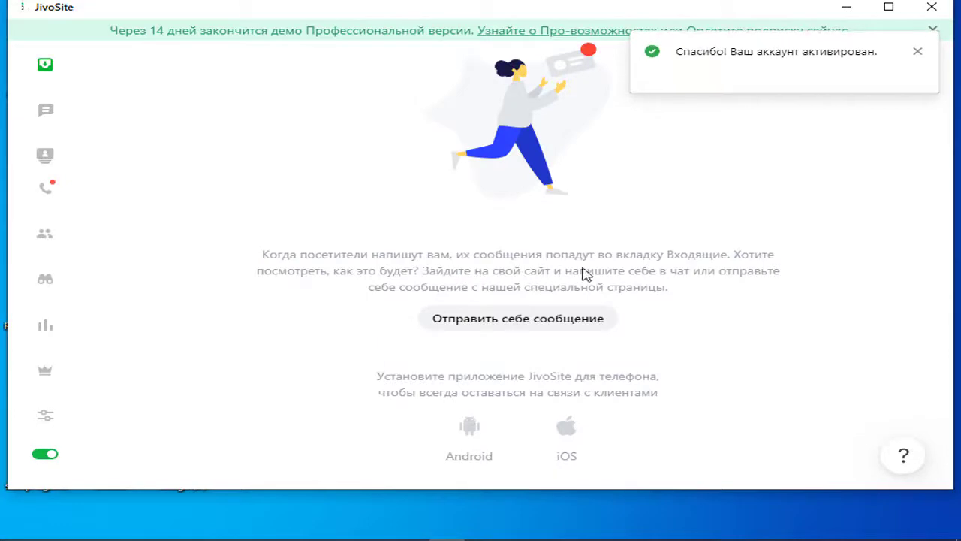
pyautogui.click(918, 53)
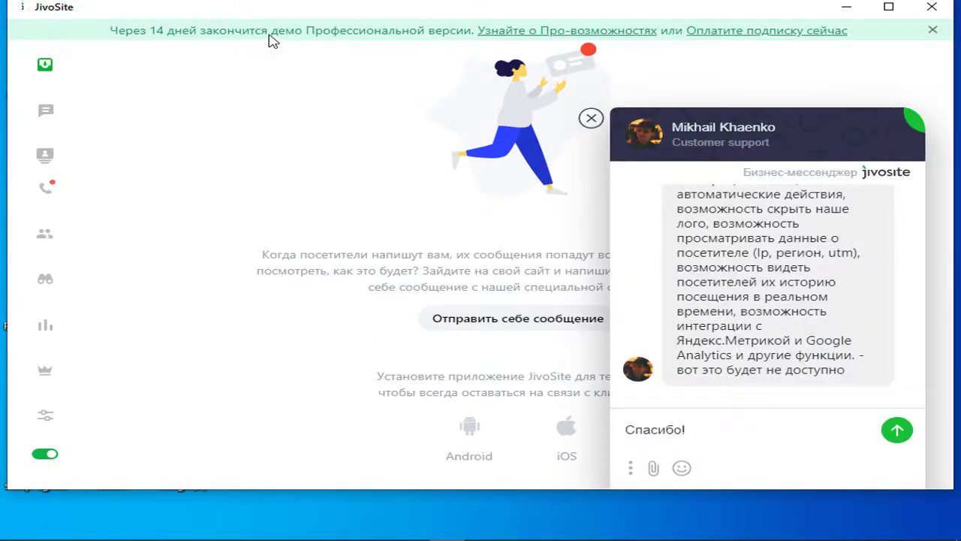
# Step: Read the support agent's chat messages about the differences between the free and paid versions
pyautogui.scroll(2, 866, 269)
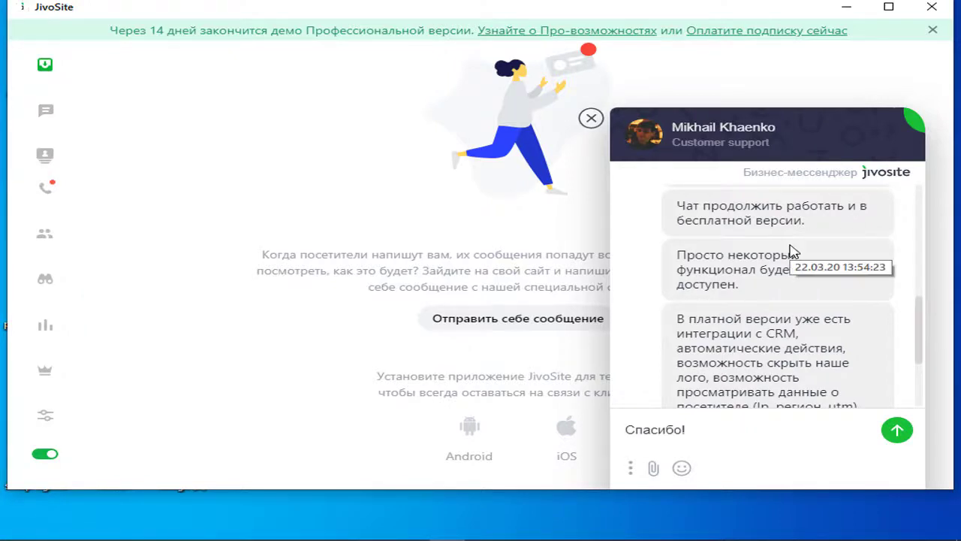
pyautogui.scroll(-1, 833, 270)
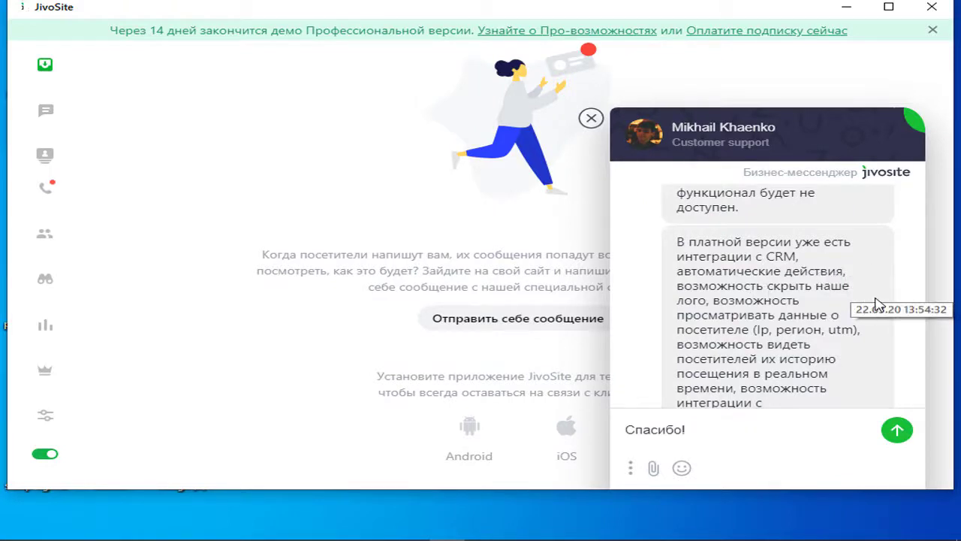
pyautogui.scroll(-1, 876, 302)
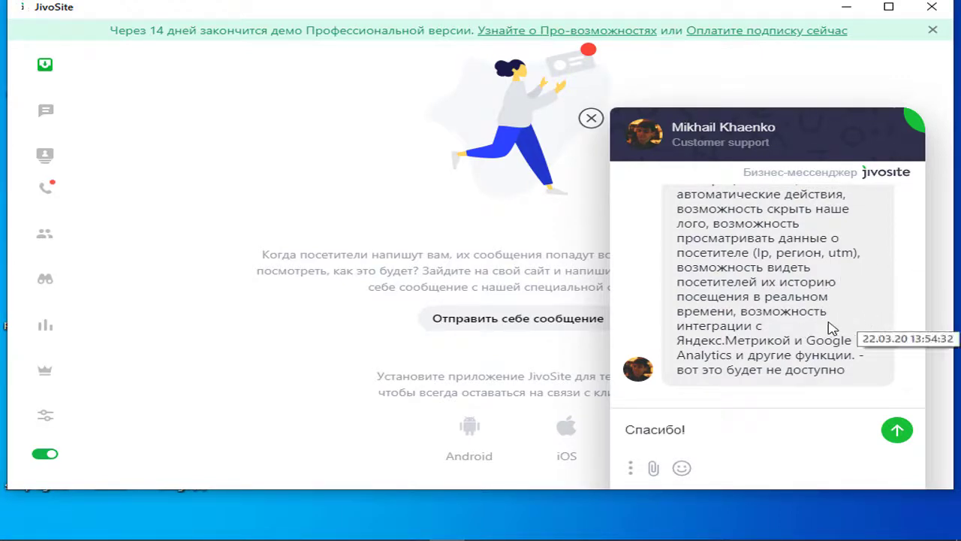
pyautogui.scroll(1, 834, 340)
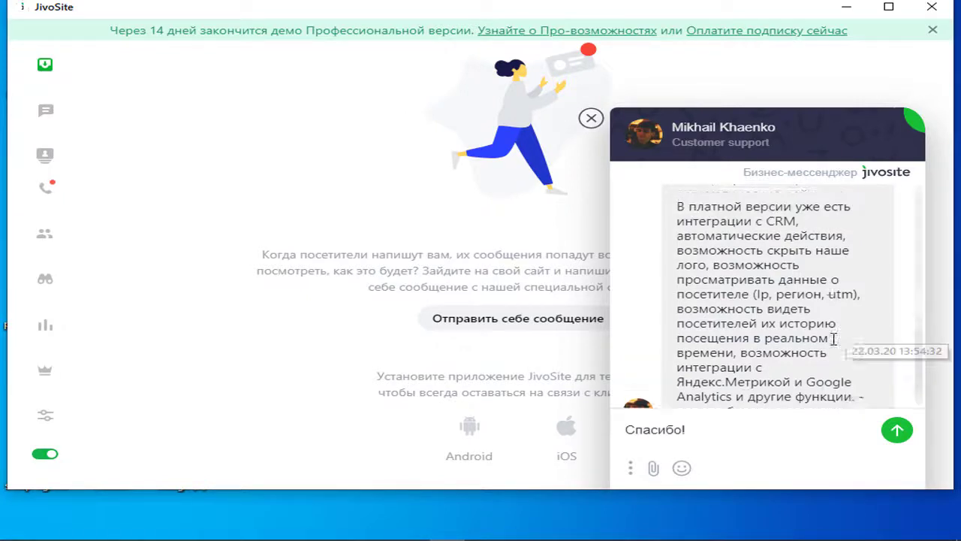
pyautogui.scroll(1, 834, 339)
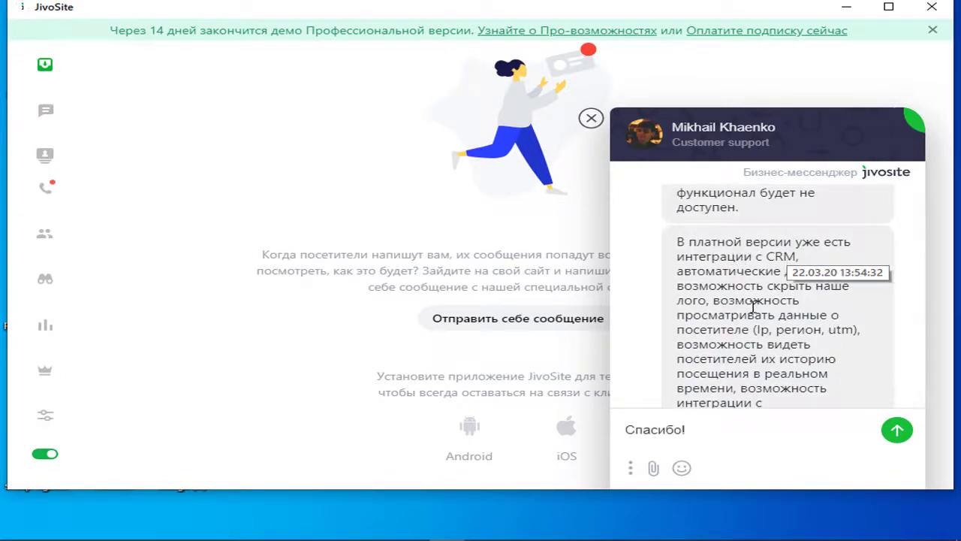
pyautogui.scroll(-2, 753, 307)
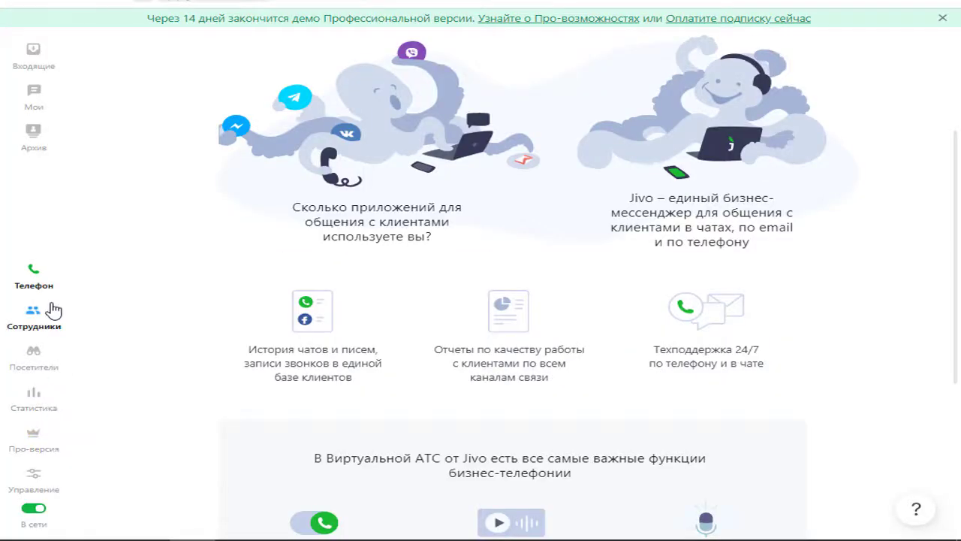
pyautogui.click(28, 481)
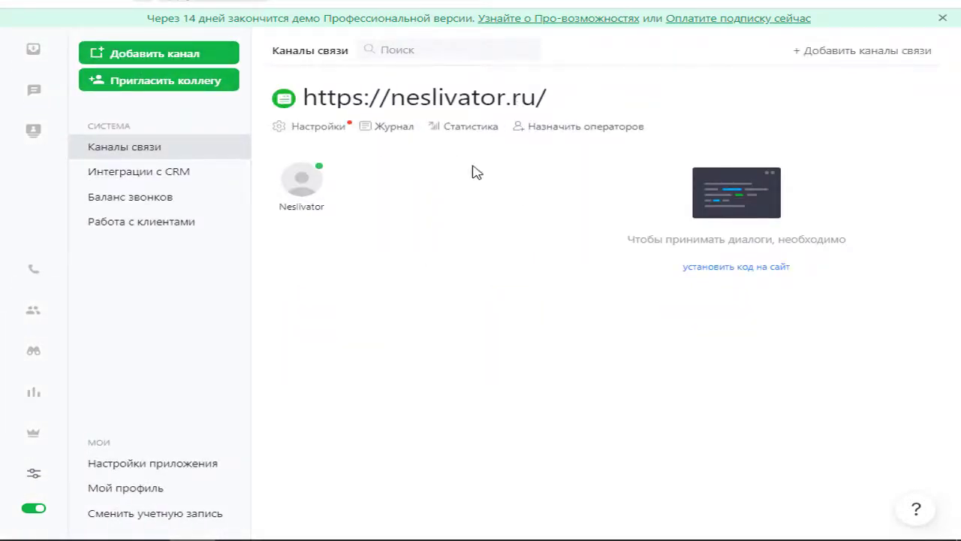
pyautogui.click(727, 269)
pyautogui.scroll(-2, 609, 278)
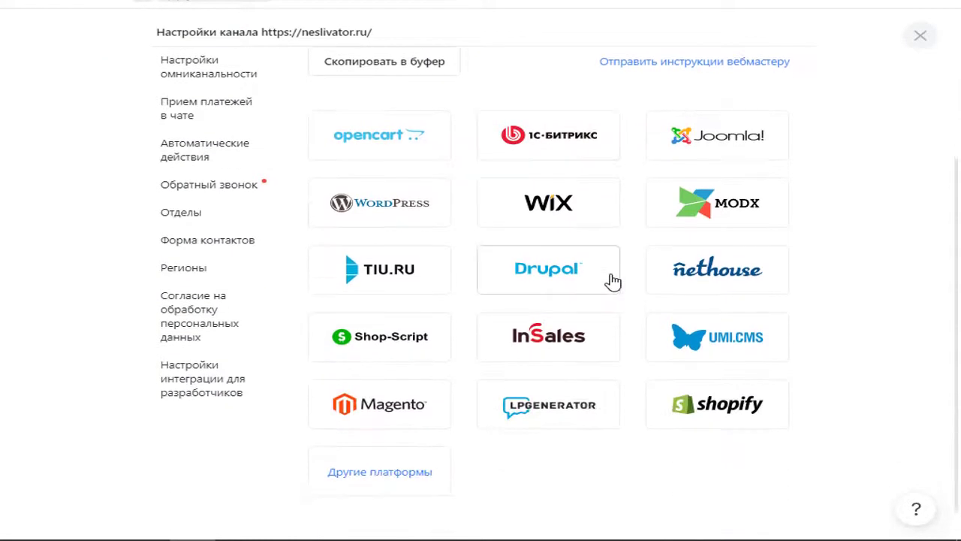
pyautogui.scroll(2, 609, 281)
pyautogui.scroll(-1, 633, 273)
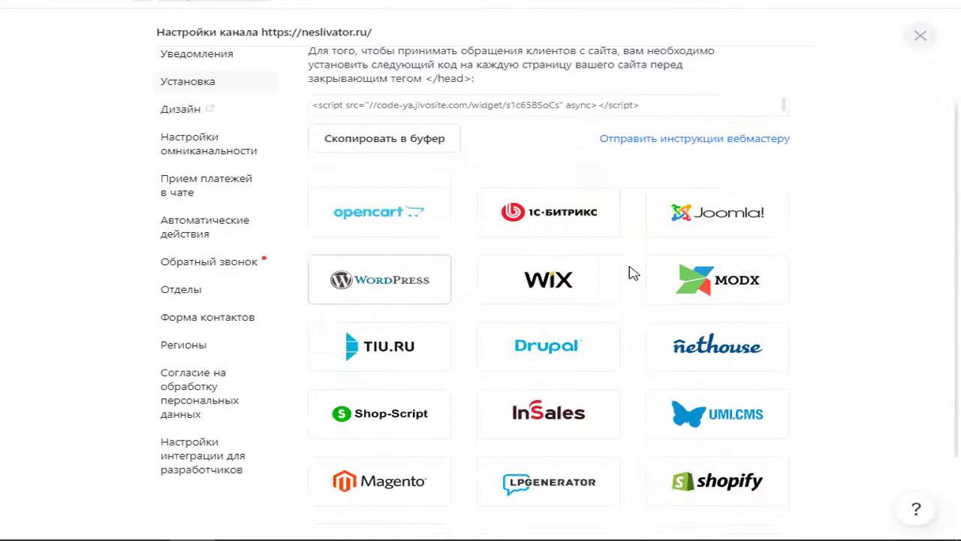
pyautogui.click(381, 297)
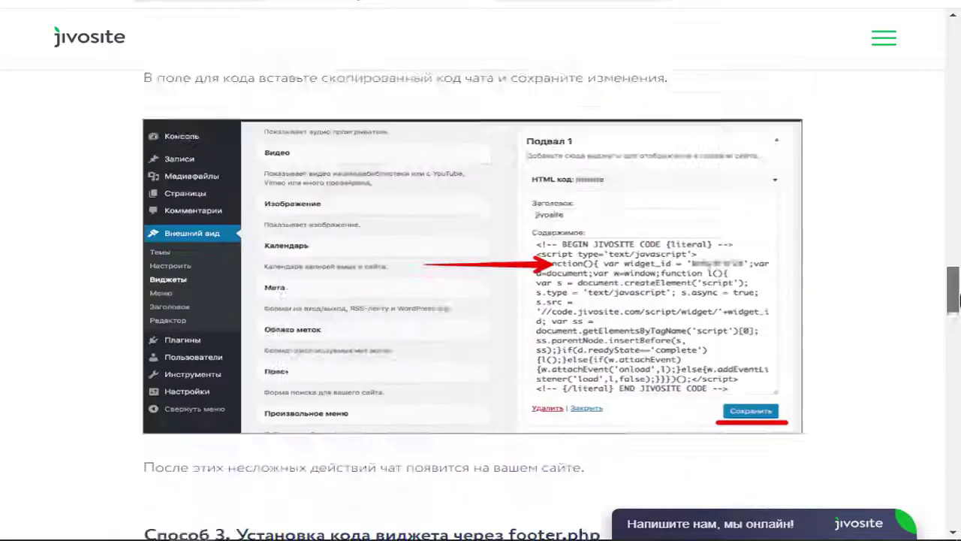
# Step: Find the plugin installation method in the WordPress instructions and download the JivoChat plugin from its marketplace page
pyautogui.moveTo(958, 299); pyautogui.dragTo(958, 45)
pyautogui.scroll(-3, 560, 277)
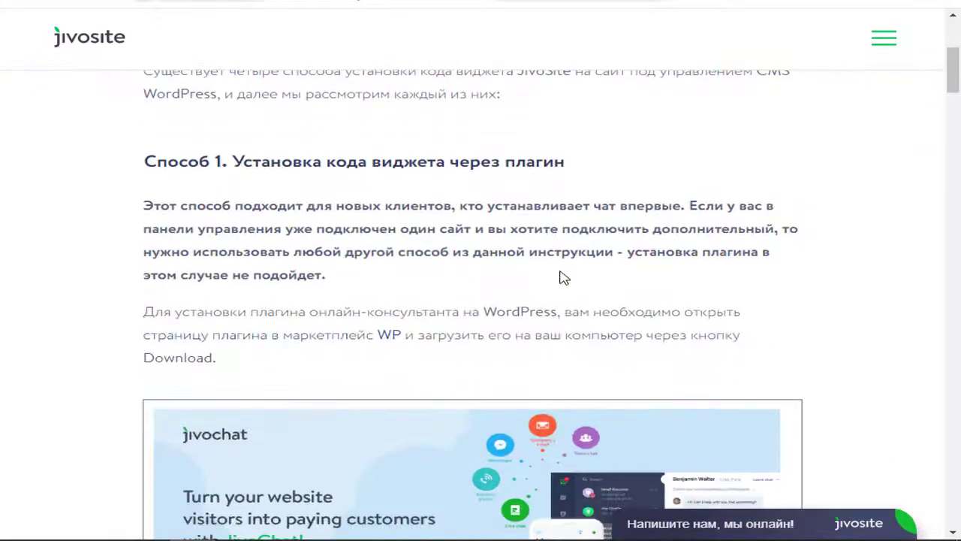
pyautogui.click(327, 343)
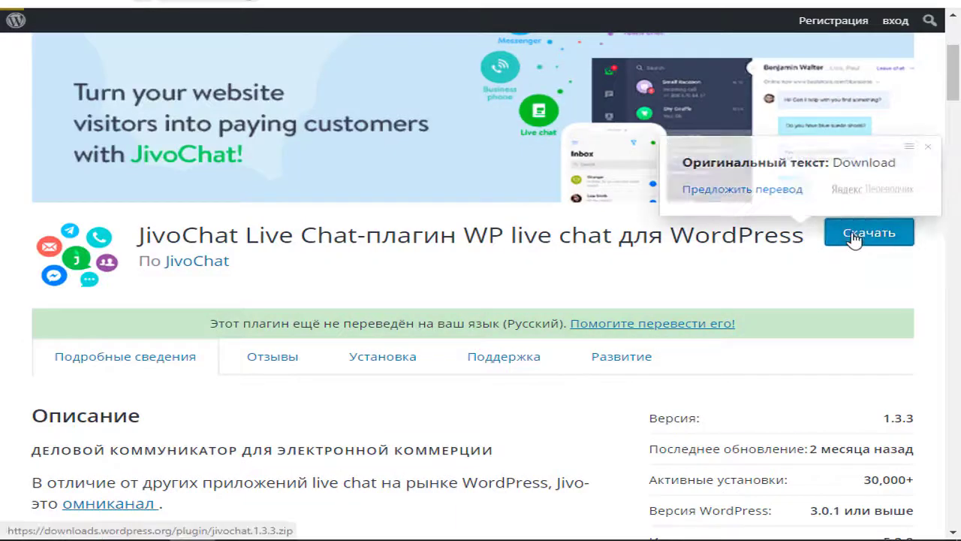
pyautogui.click(853, 235)
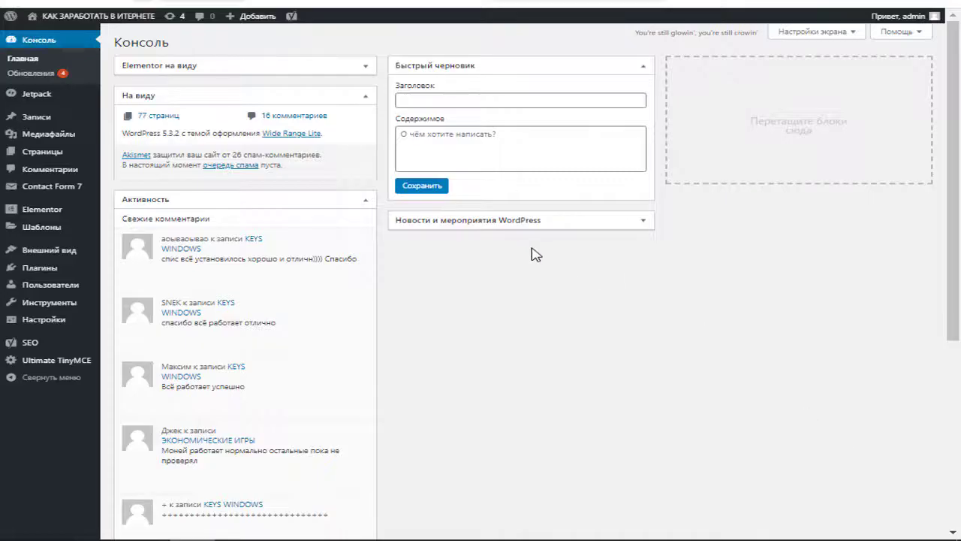
# Step: Upload the plugin archive jivochat.1.3.3 to the WordPress site, install it and activate the plugin
pyautogui.moveTo(50, 275)
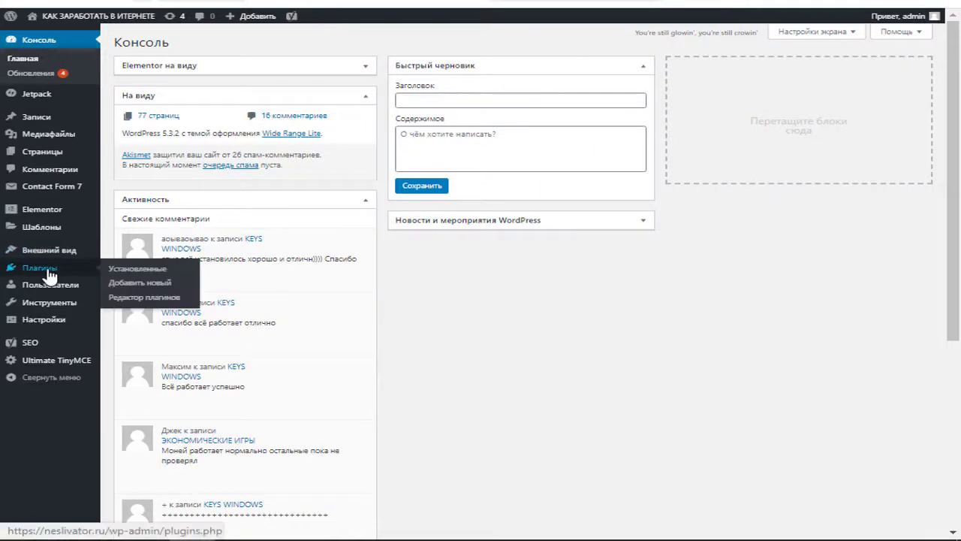
pyautogui.click(139, 283)
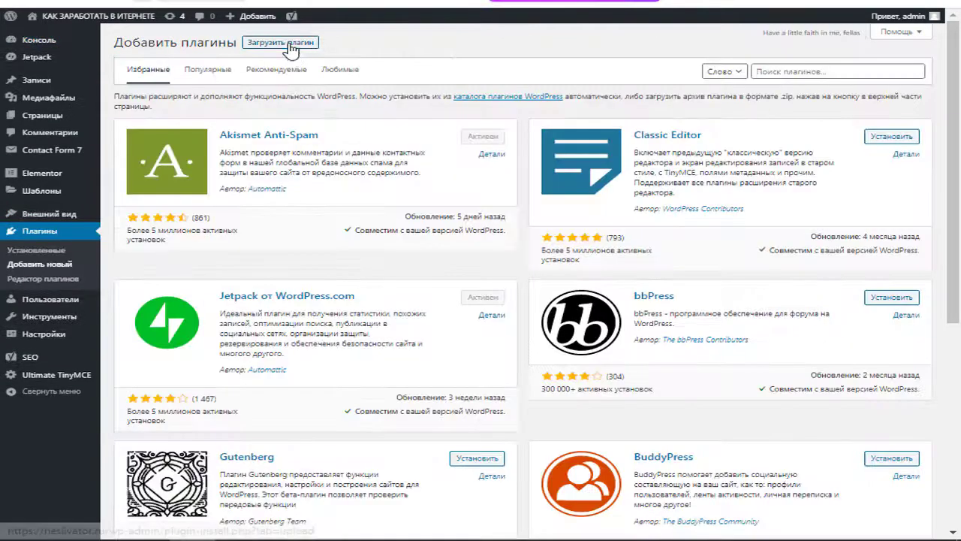
pyautogui.click(284, 44)
pyautogui.click(467, 137)
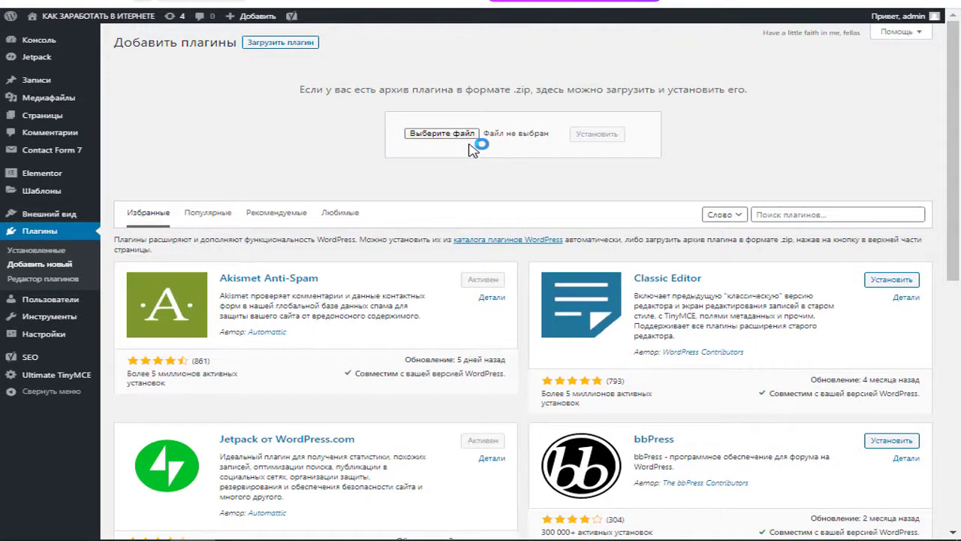
pyautogui.moveTo(572, 66)
pyautogui.mouseDown()
pyautogui.moveTo(574, 219)
pyautogui.moveTo(577, 124)
pyautogui.mouseUp()
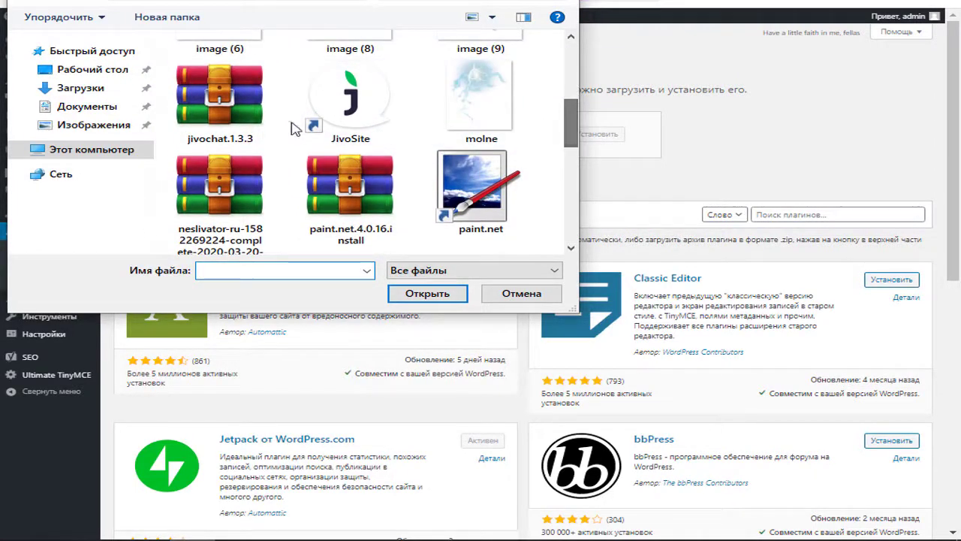
pyautogui.doubleClick(229, 110)
pyautogui.click(533, 136)
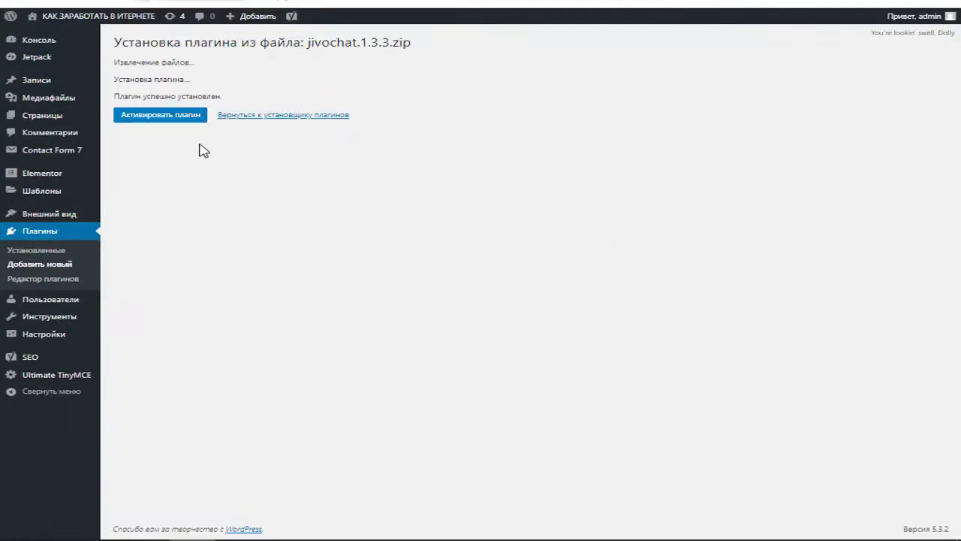
pyautogui.click(158, 117)
pyautogui.scroll(-5, 336, 404)
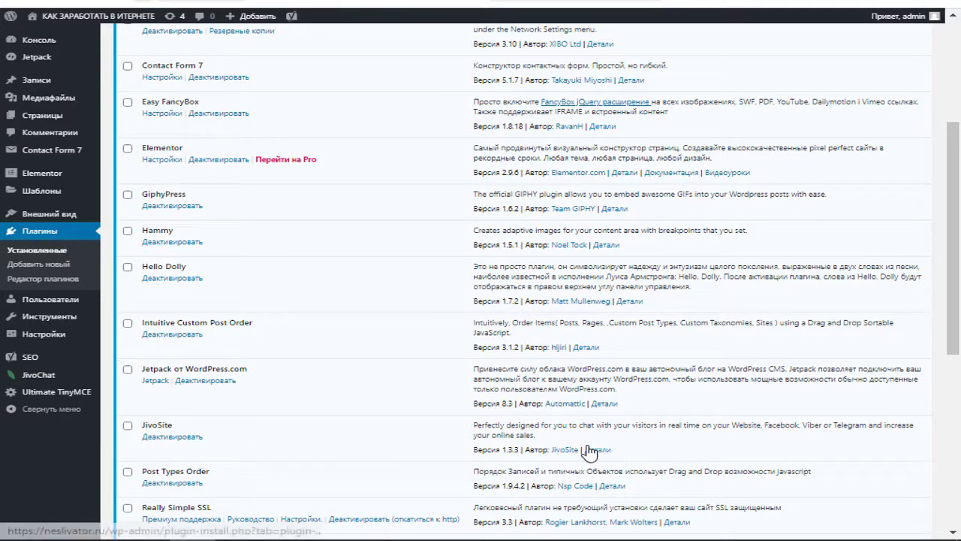
# Step: Open the JivoChat plugin's setup page and enter the existing account's email as the login name
pyautogui.click(38, 374)
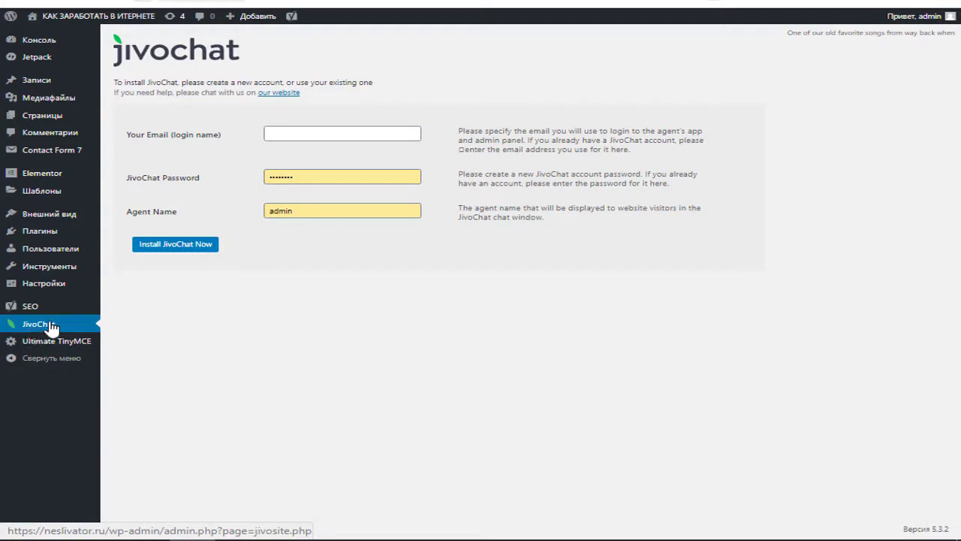
pyautogui.click(301, 133)
pyautogui.rightClick(300, 133)
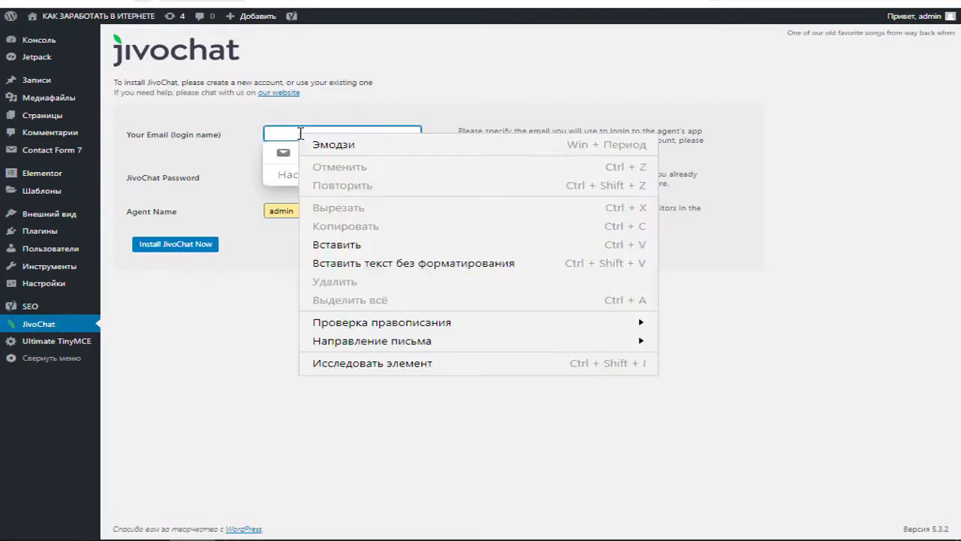
pyautogui.click(342, 251)
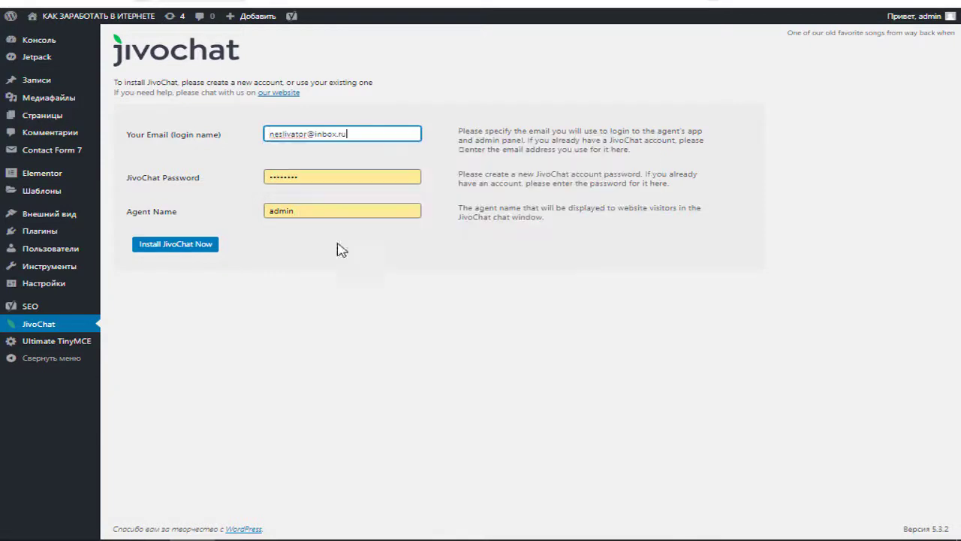
# Step: Enter the JivoChat account password, set the agent name to "онлайн - консультант" and install JivoChat on the site
pyautogui.click(304, 211)
pyautogui.click(302, 262)
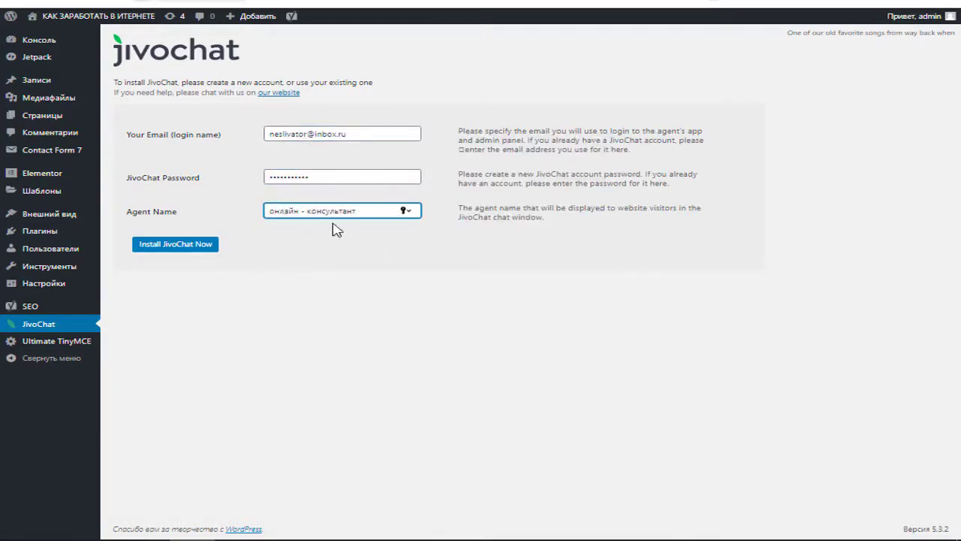
pyautogui.click(181, 248)
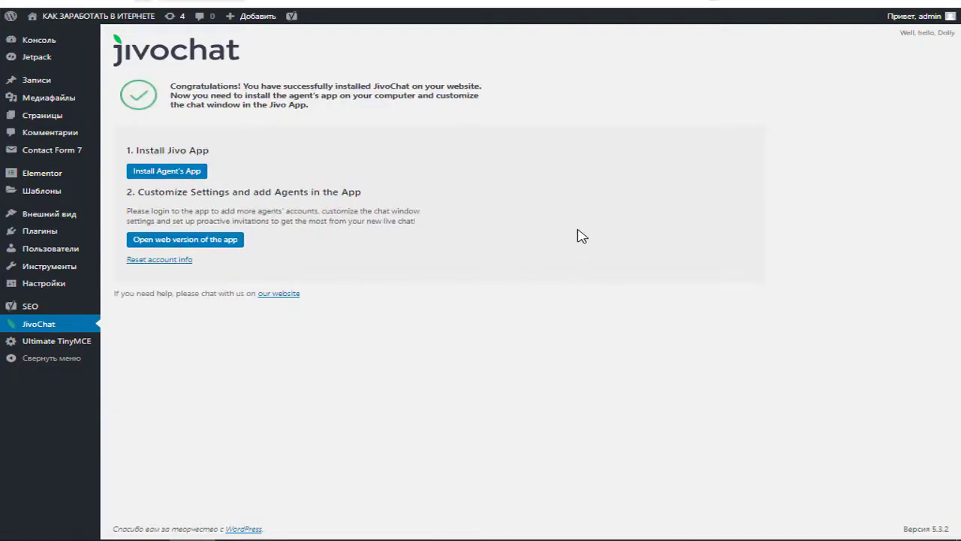
# Step: Go to the site's Neslivator page, send the ready-made greeting "Здравствуйте!" through the chat widget and collapse the chat
pyautogui.click(515, 4)
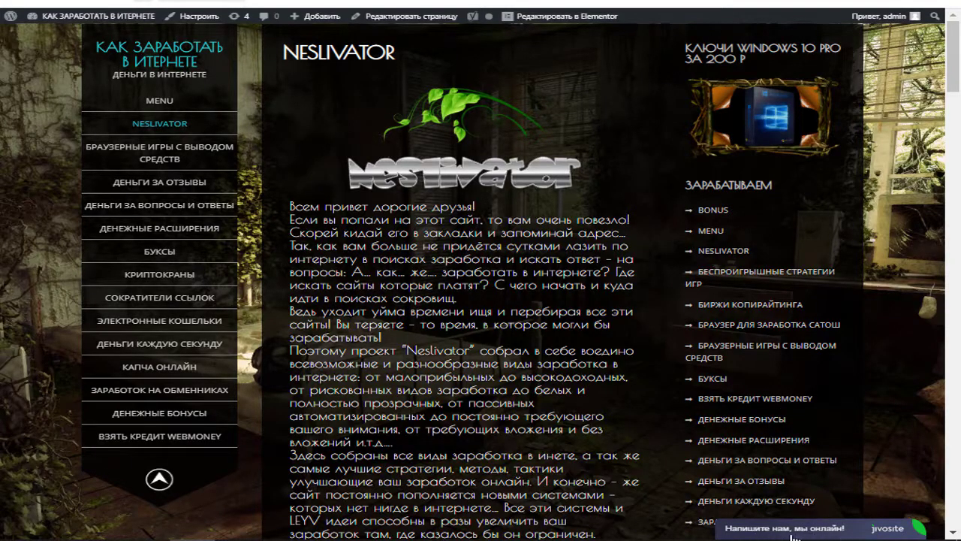
pyautogui.click(793, 534)
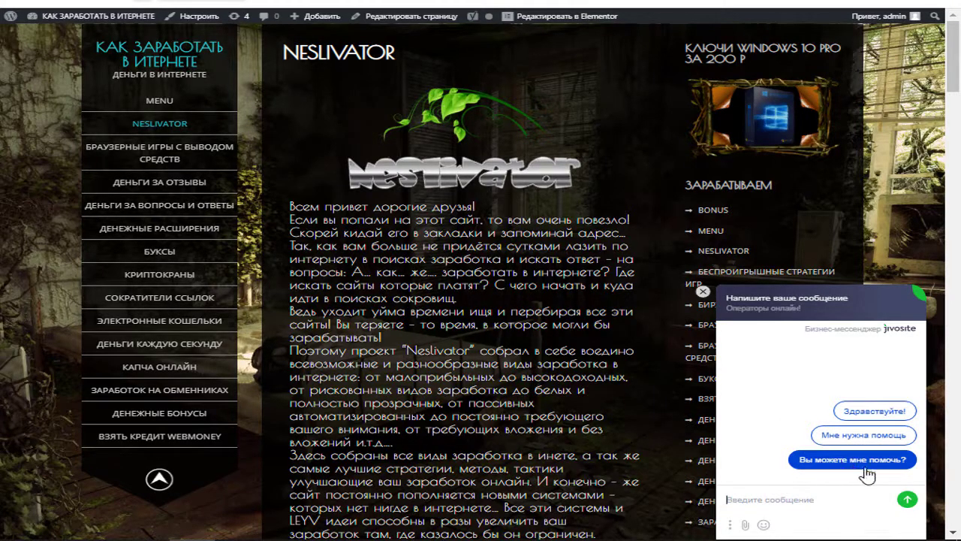
pyautogui.click(874, 414)
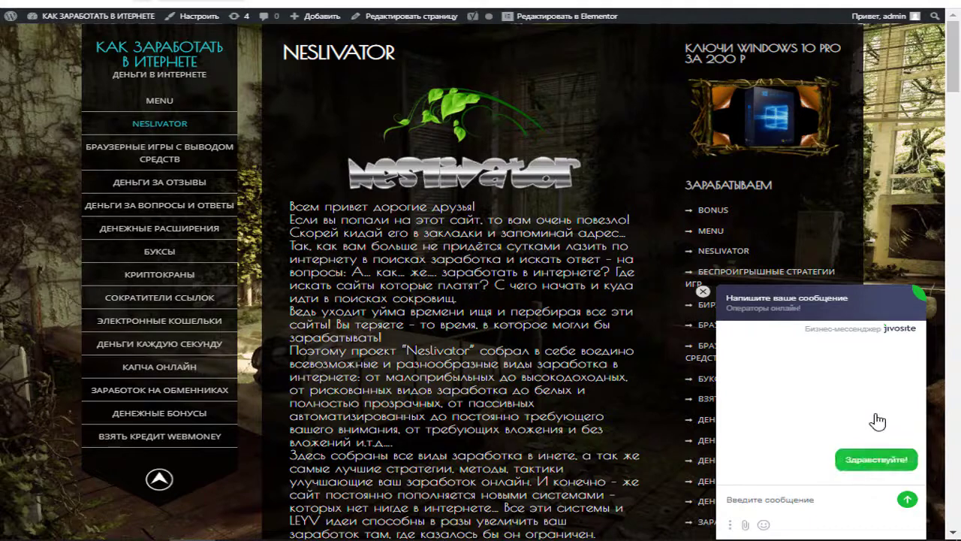
pyautogui.click(808, 453)
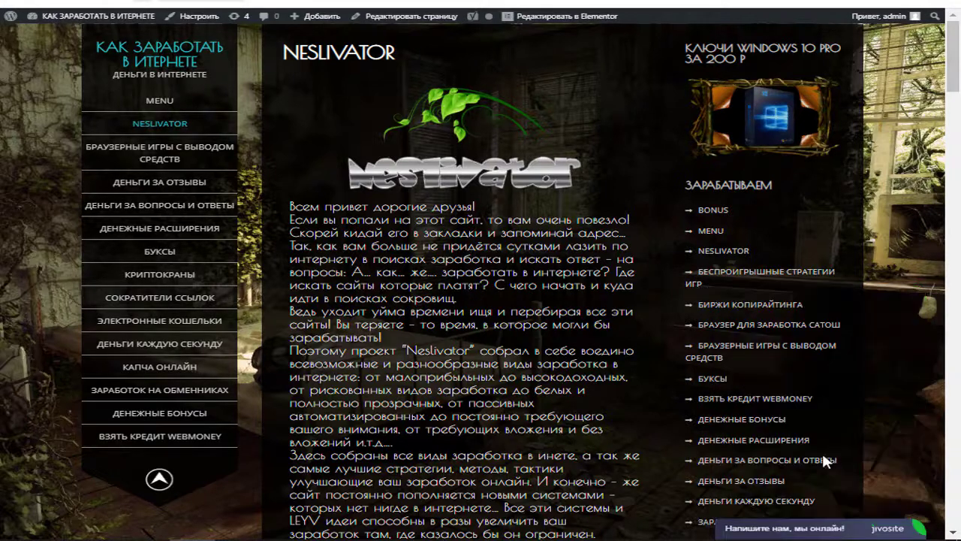
# Step: Reopen the chat widget, examine the contact request form's name, phone and e-mail fields, and close the chat
pyautogui.click(818, 529)
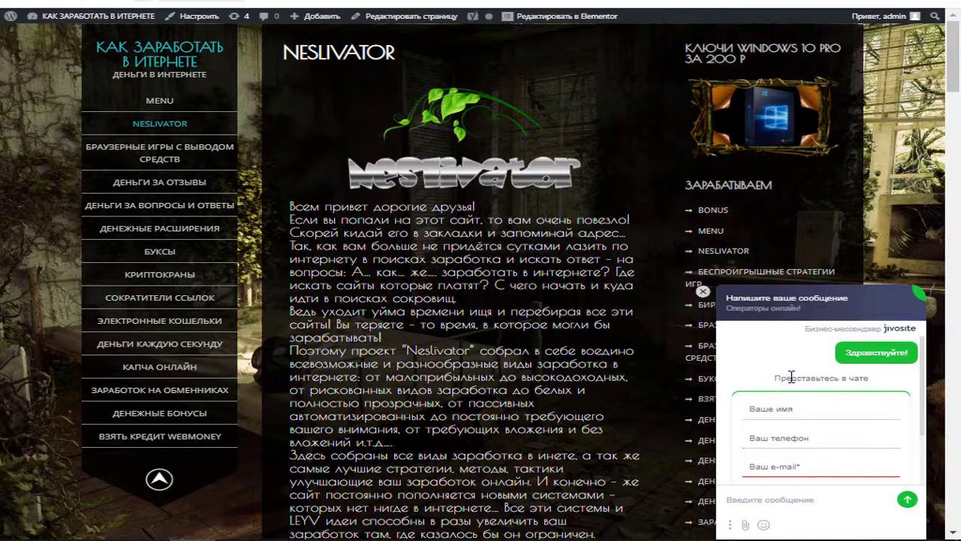
pyautogui.scroll(-1, 819, 380)
pyautogui.scroll(2, 815, 420)
pyautogui.scroll(-1, 807, 428)
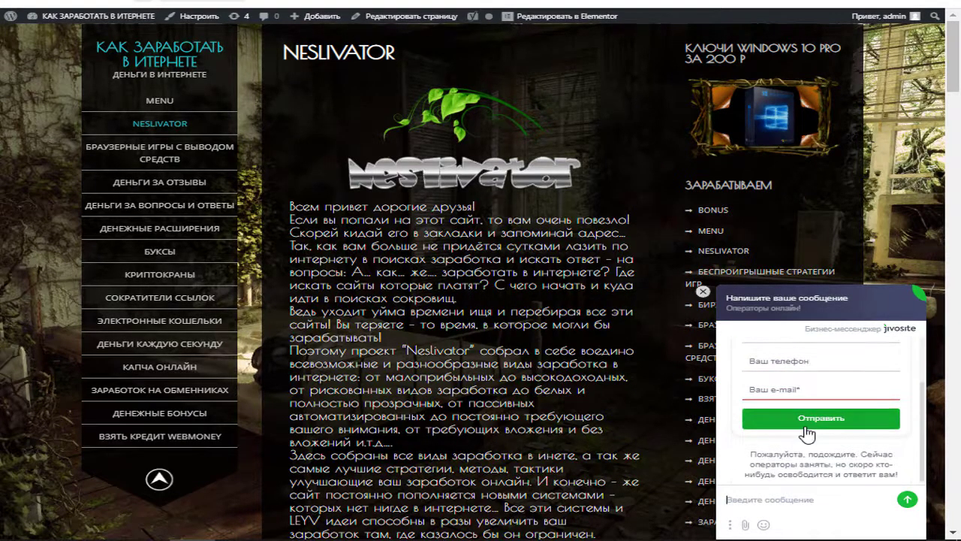
pyautogui.scroll(1, 814, 412)
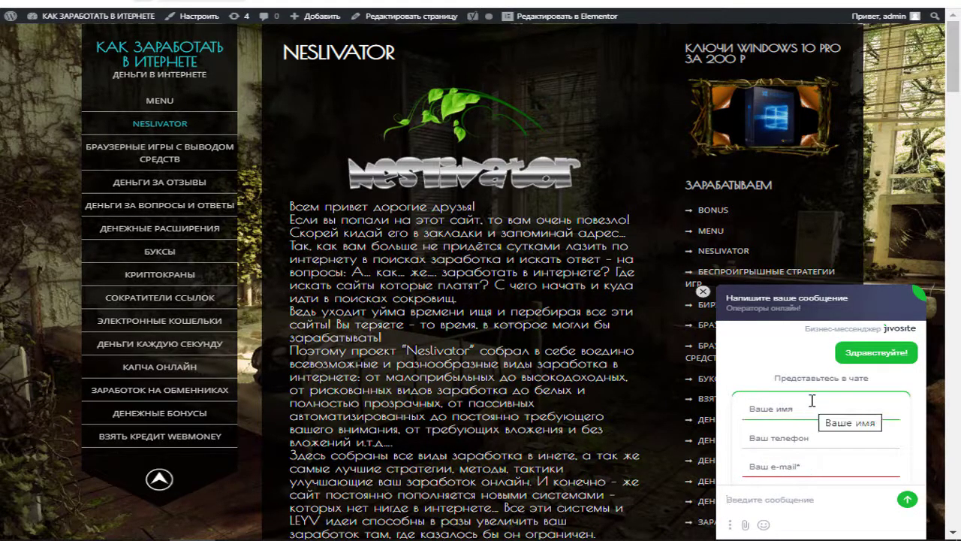
pyautogui.click(703, 291)
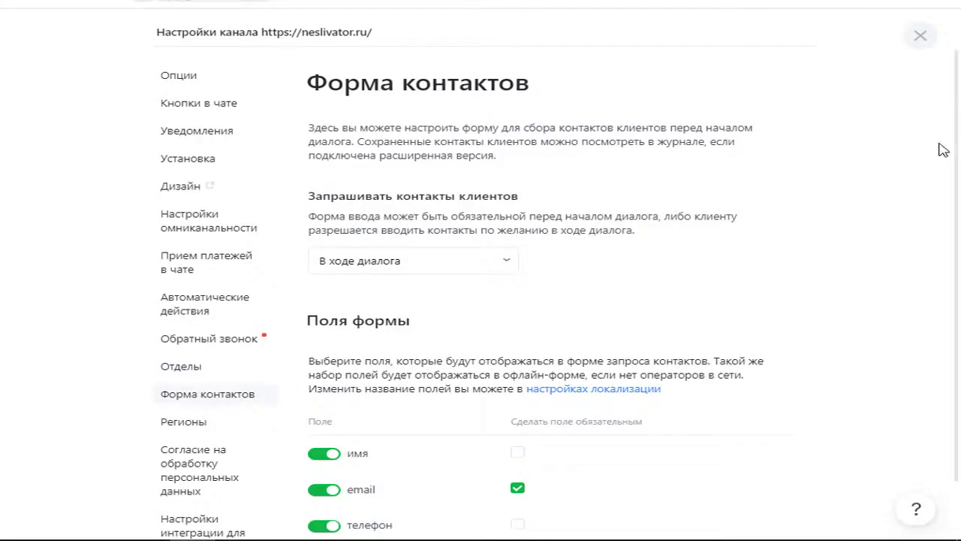
pyautogui.click(181, 78)
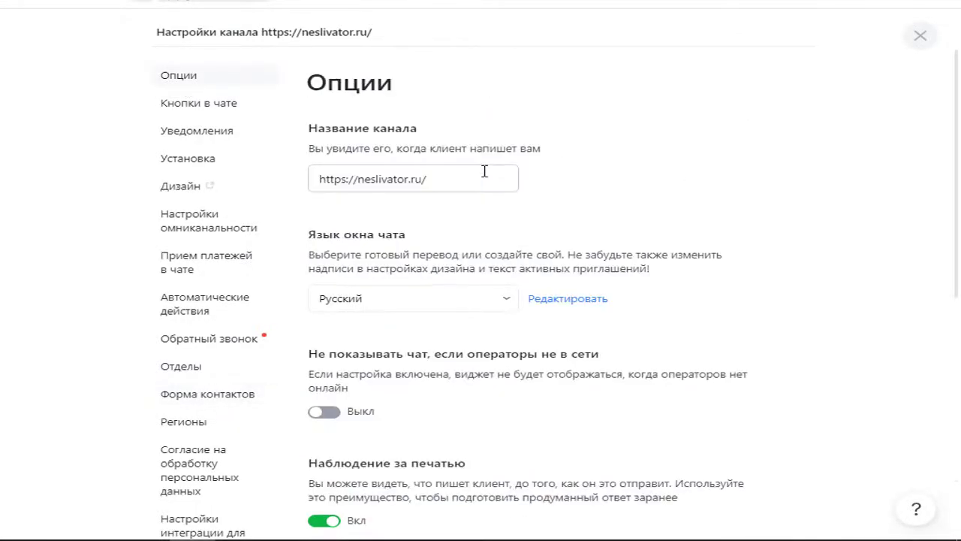
pyautogui.scroll(-4, 526, 212)
pyautogui.scroll(4, 542, 206)
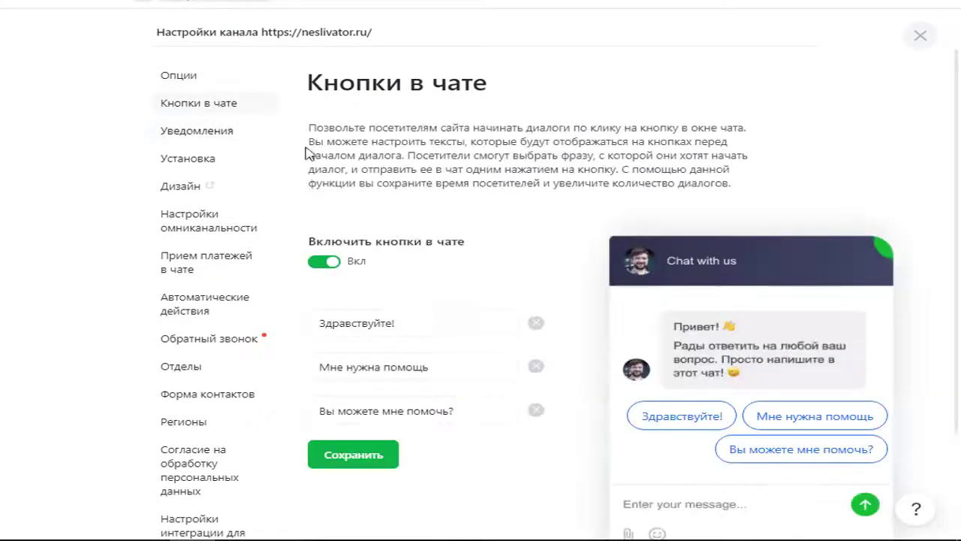
pyautogui.scroll(-1, 498, 268)
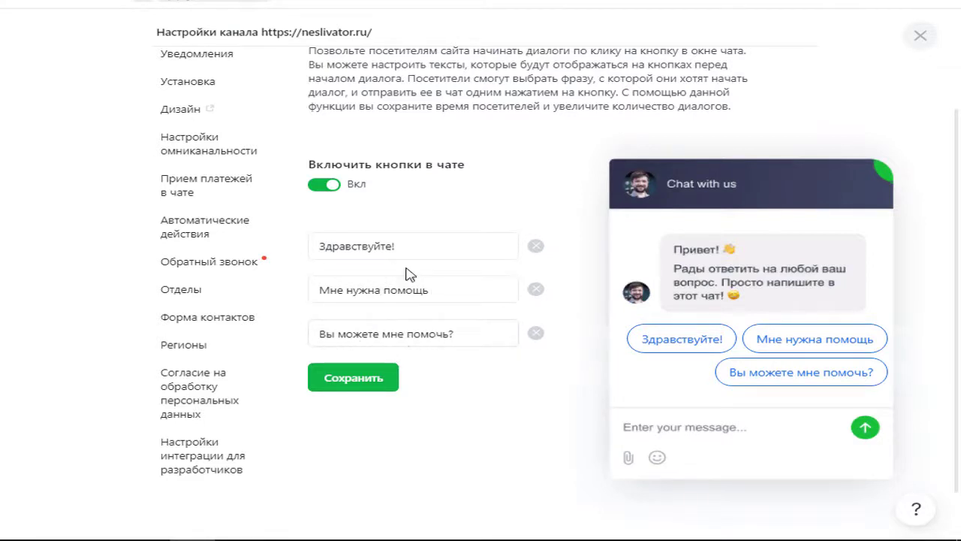
pyautogui.scroll(1, 481, 350)
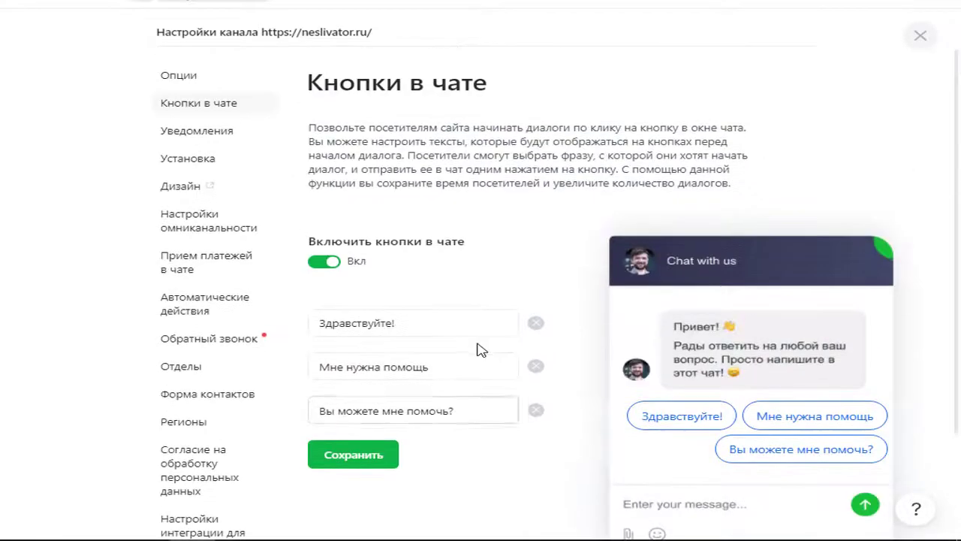
pyautogui.scroll(-5, 481, 350)
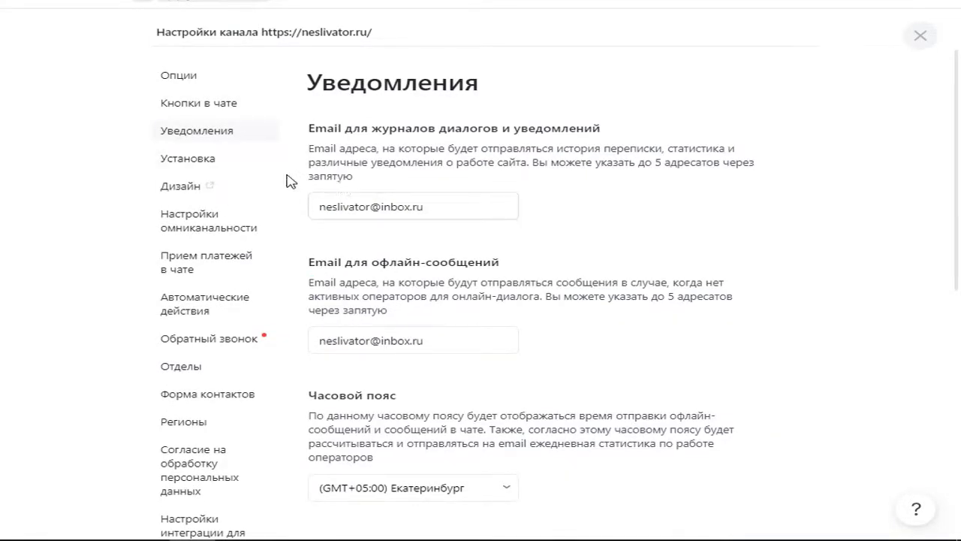
# Step: Look through the remaining channel settings up to Обратный звонок and examine its description and call tariffs
pyautogui.click(209, 165)
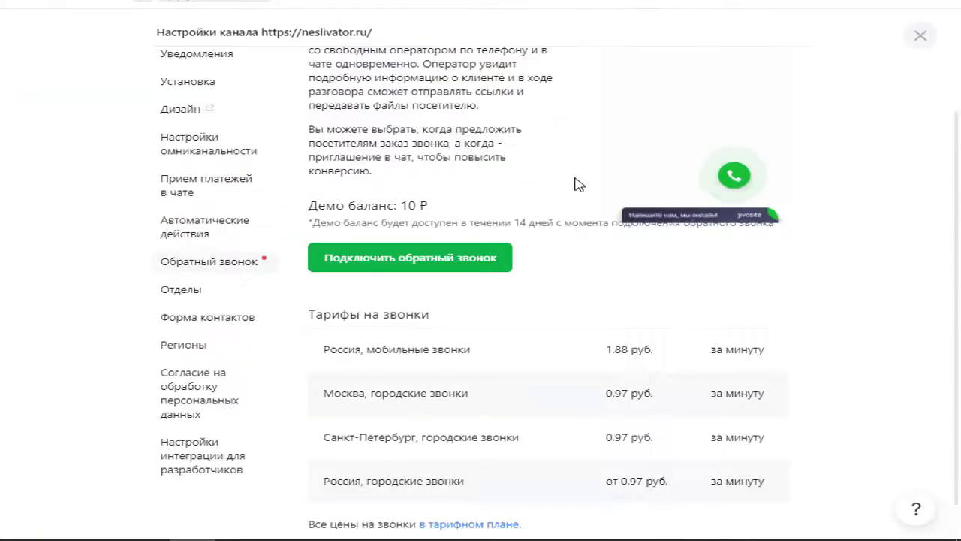
pyautogui.scroll(-1, 573, 184)
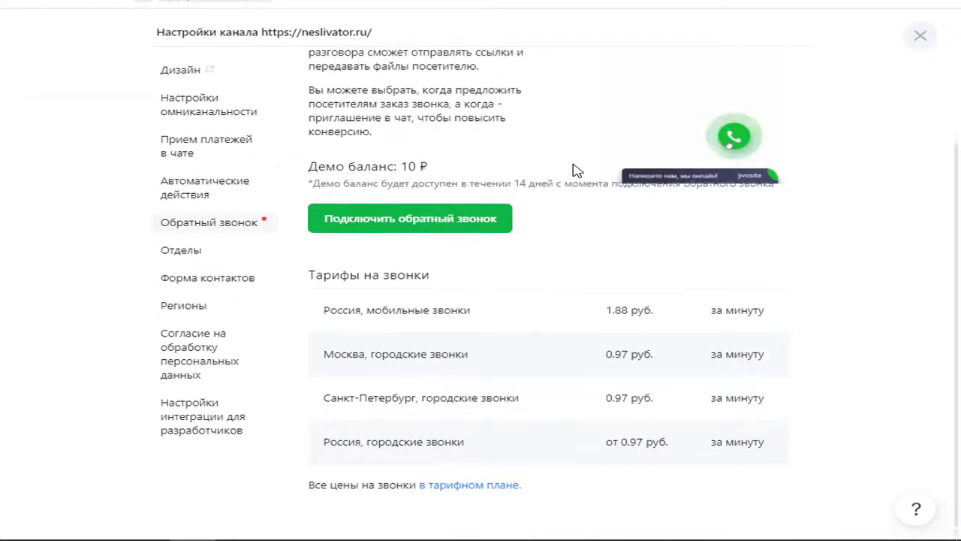
pyautogui.scroll(2, 573, 170)
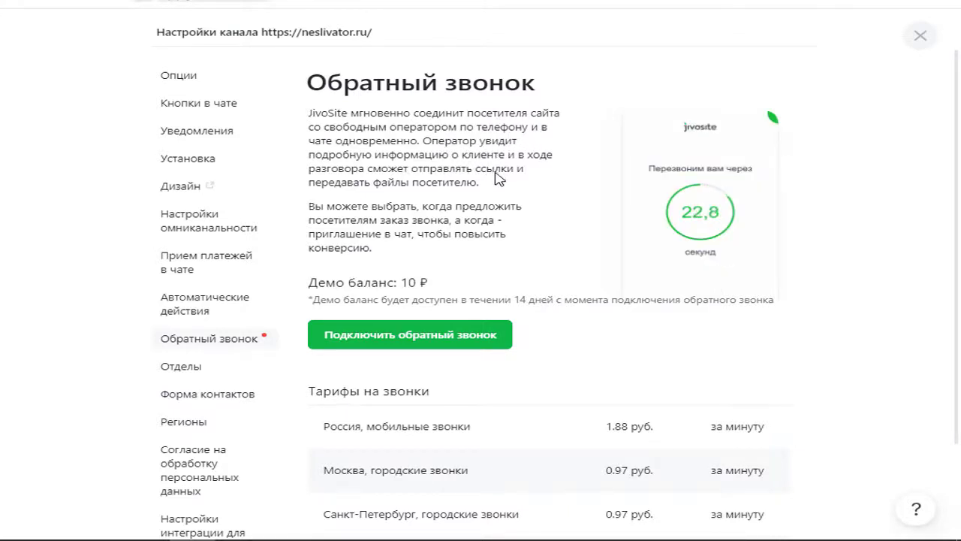
pyautogui.scroll(-3, 446, 172)
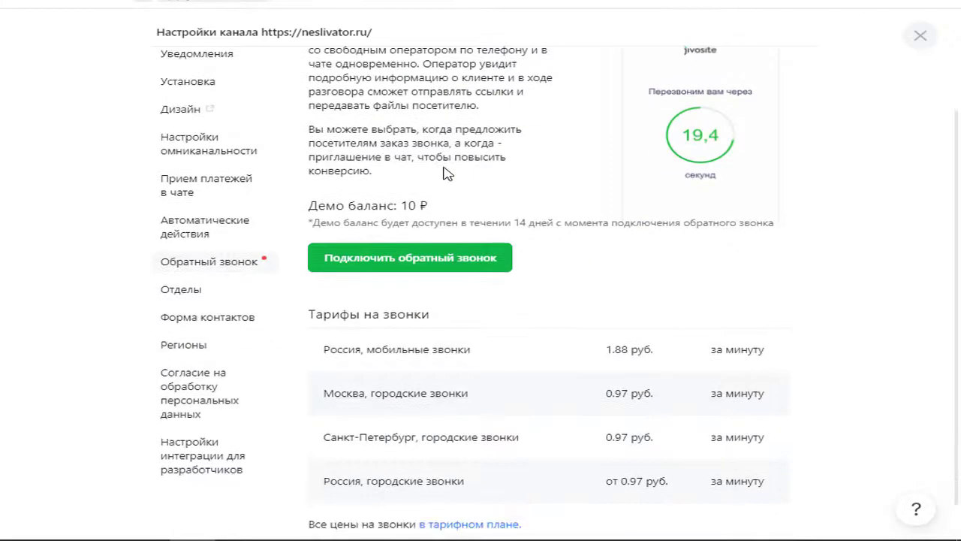
pyautogui.scroll(3, 248, 241)
pyautogui.scroll(-3, 260, 237)
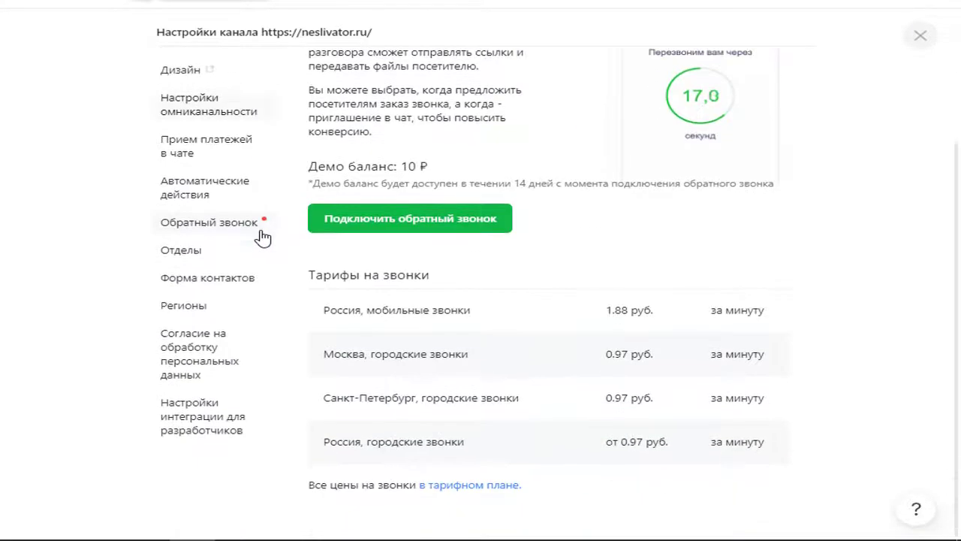
# Step: Switch off the телефон and email fields in the channel's Форма контактов settings
pyautogui.click(235, 279)
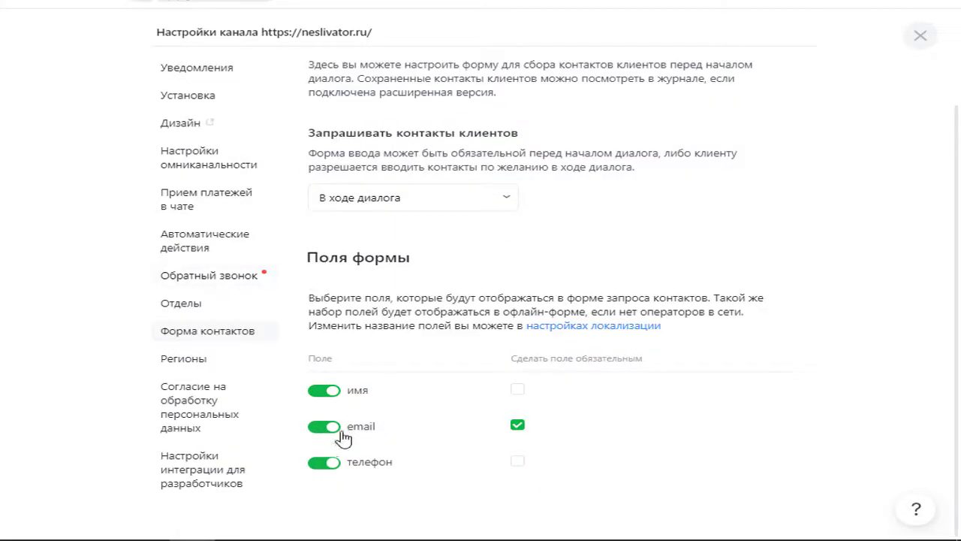
pyautogui.click(323, 463)
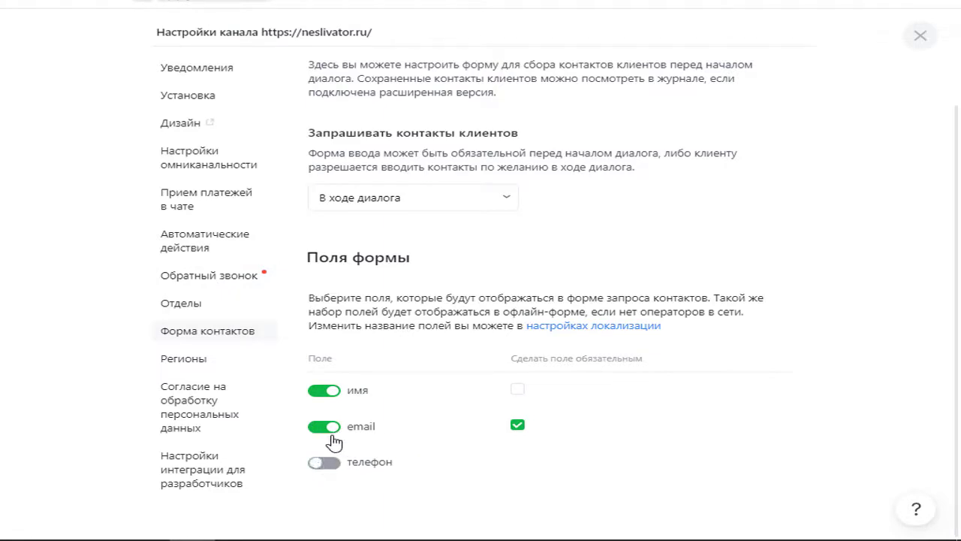
pyautogui.click(325, 427)
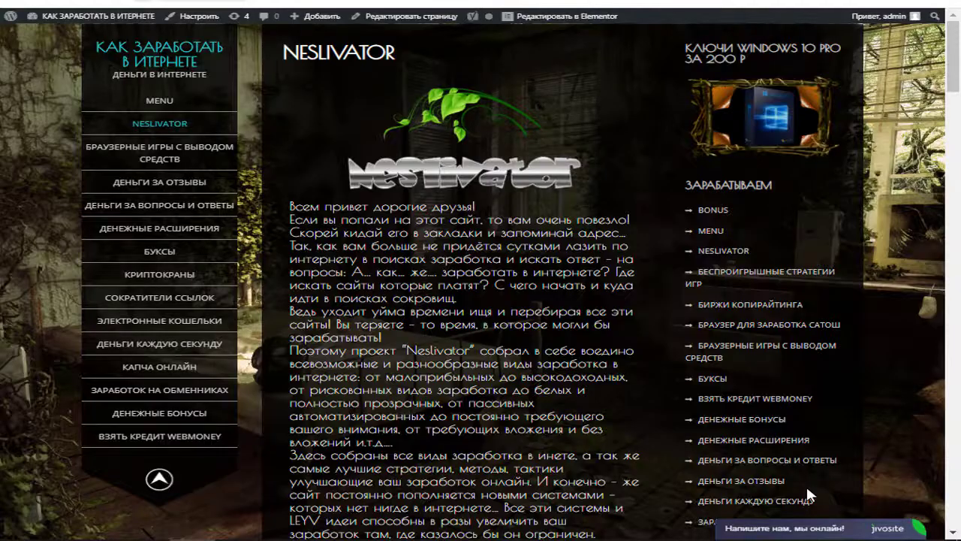
# Step: Open the chat widget on the site and send the test messages "Привет" and "оророр"
pyautogui.click(839, 531)
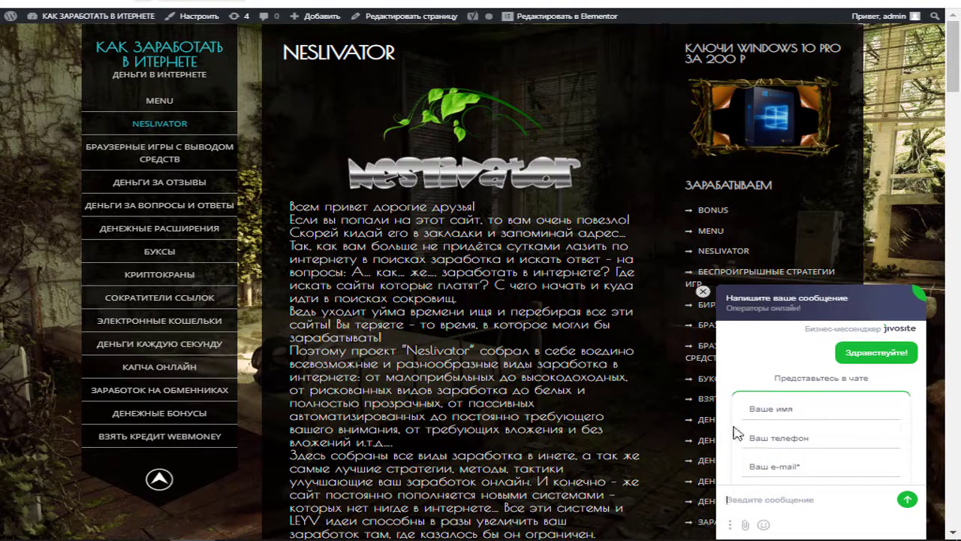
pyautogui.write('Привет')
pyautogui.press('Return')
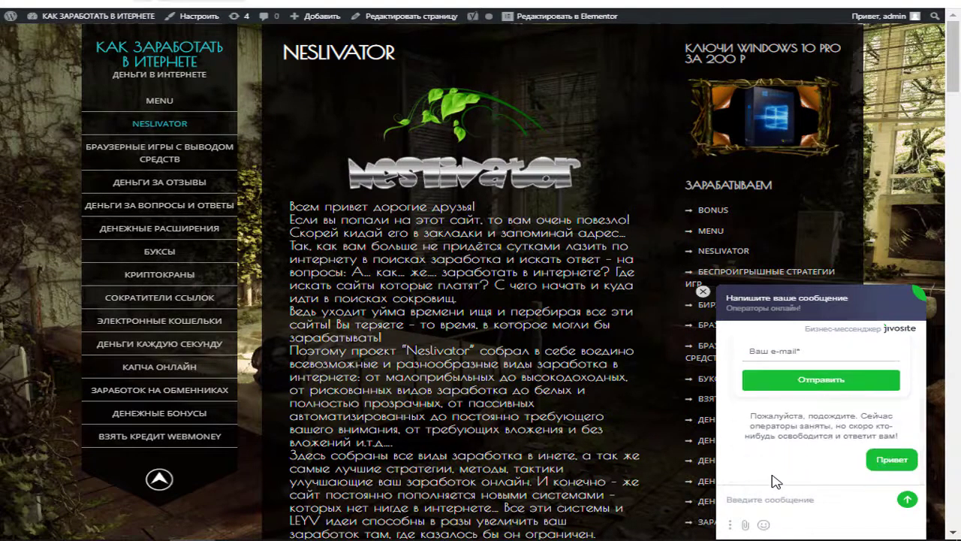
pyautogui.write('оророр')
pyautogui.click(907, 499)
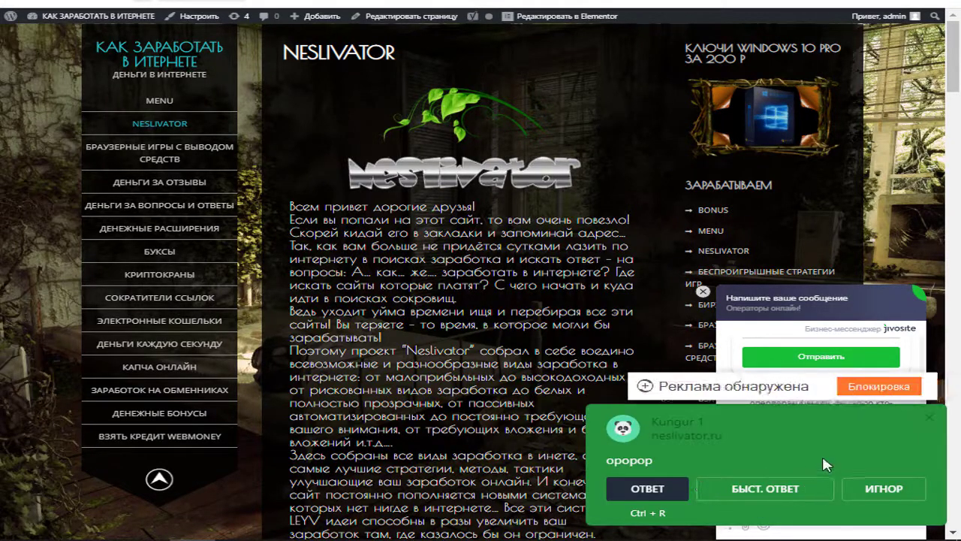
# Step: Dismiss the ad-blocking notice and send the quick reply "дорорл" from the incoming message notification
pyautogui.click(942, 388)
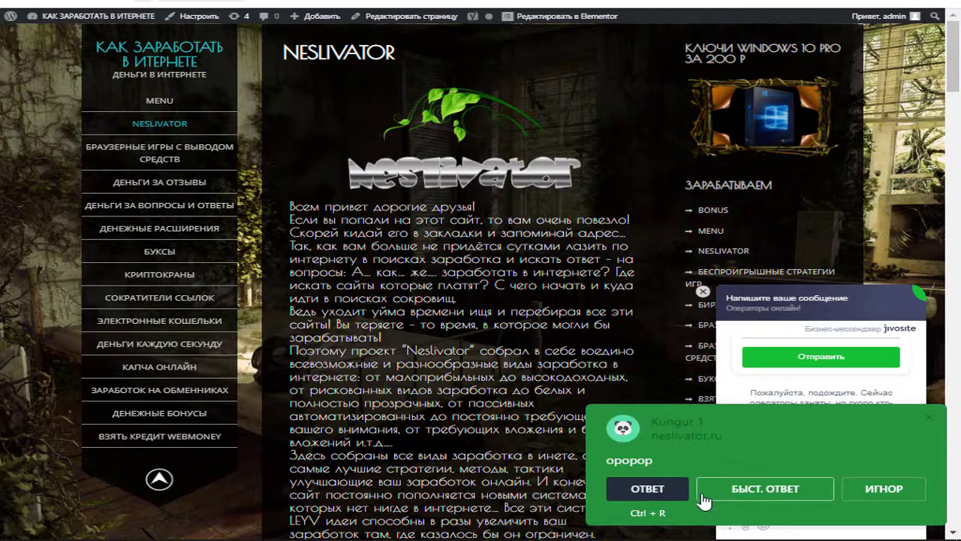
pyautogui.click(726, 487)
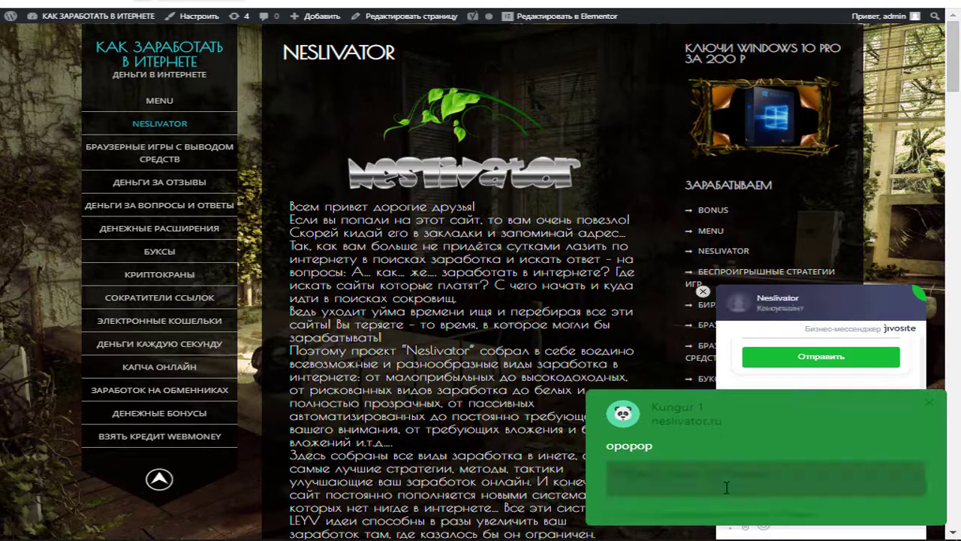
pyautogui.press('Return')
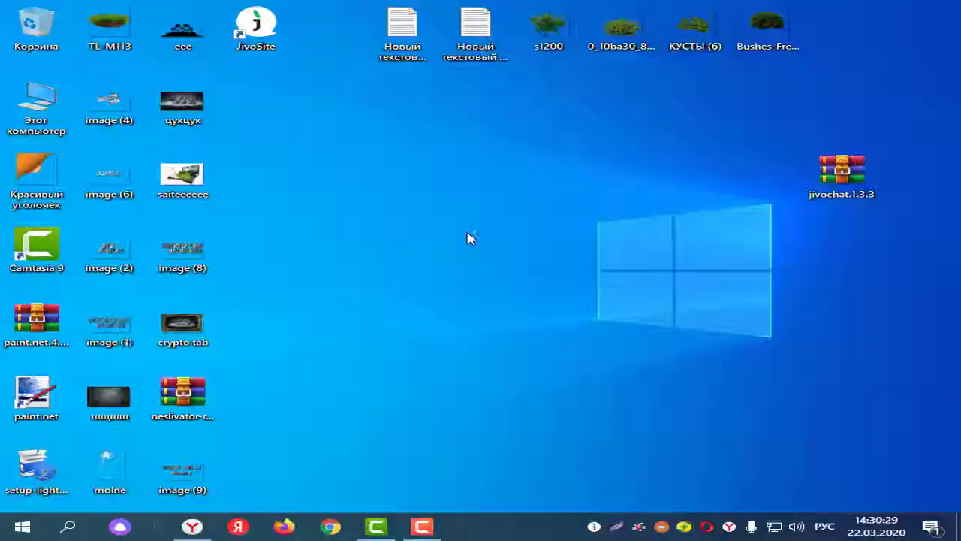
# Step: Launch the JivoSite desktop app and open the visitor's conversation among the agent's own dialogs (Мои)
pyautogui.doubleClick(269, 30)
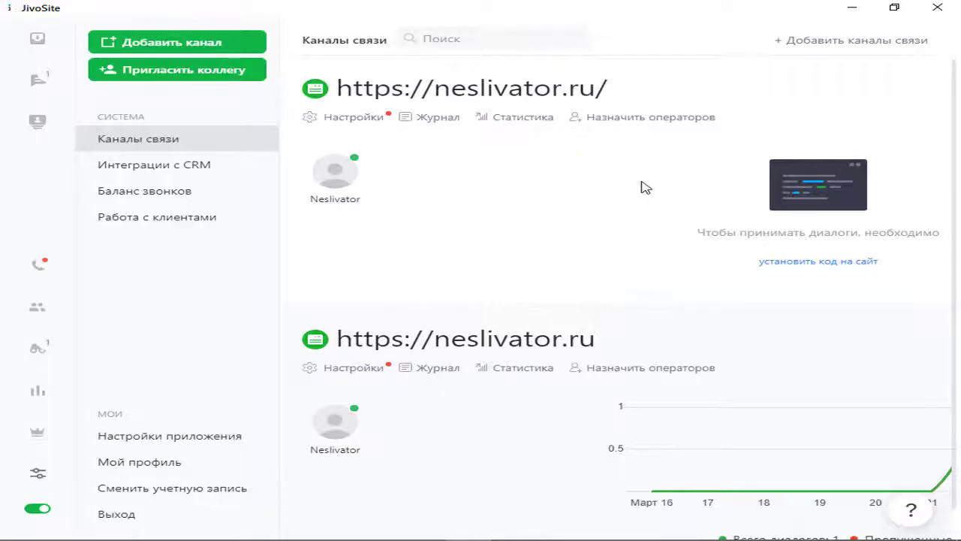
pyautogui.moveTo(30, 34)
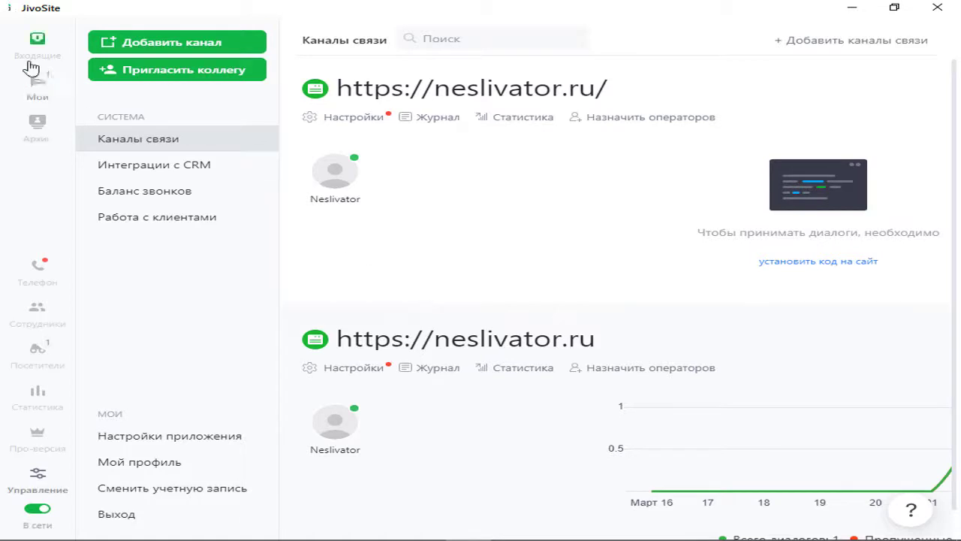
pyautogui.click(43, 87)
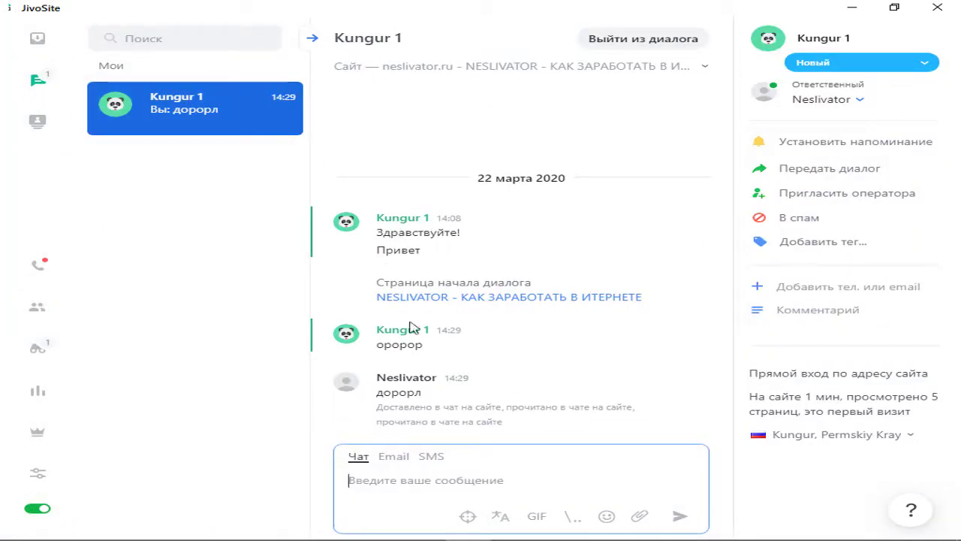
# Step: View the SMS reply mode in the visitor's conversation and return the message field to Чат mode
pyautogui.click(377, 480)
pyautogui.click(431, 457)
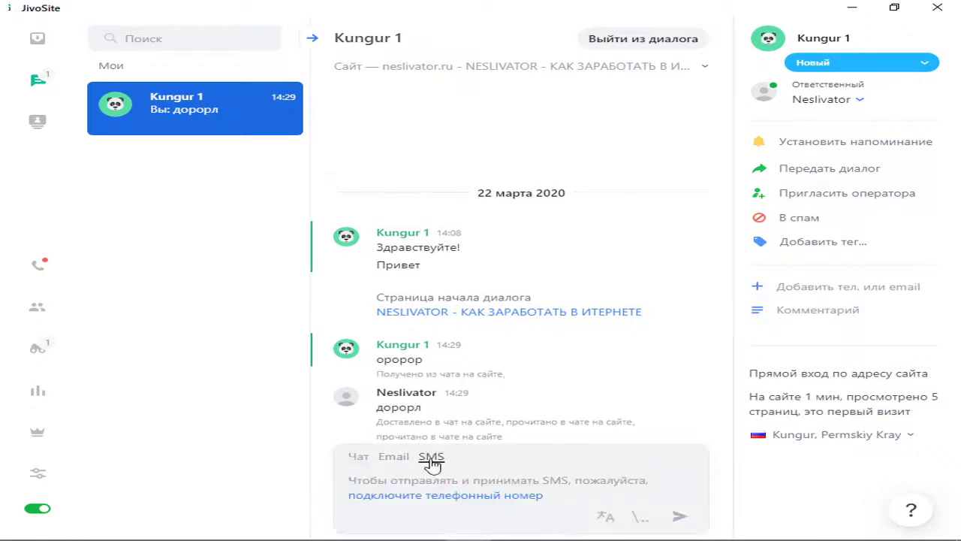
pyautogui.click(357, 458)
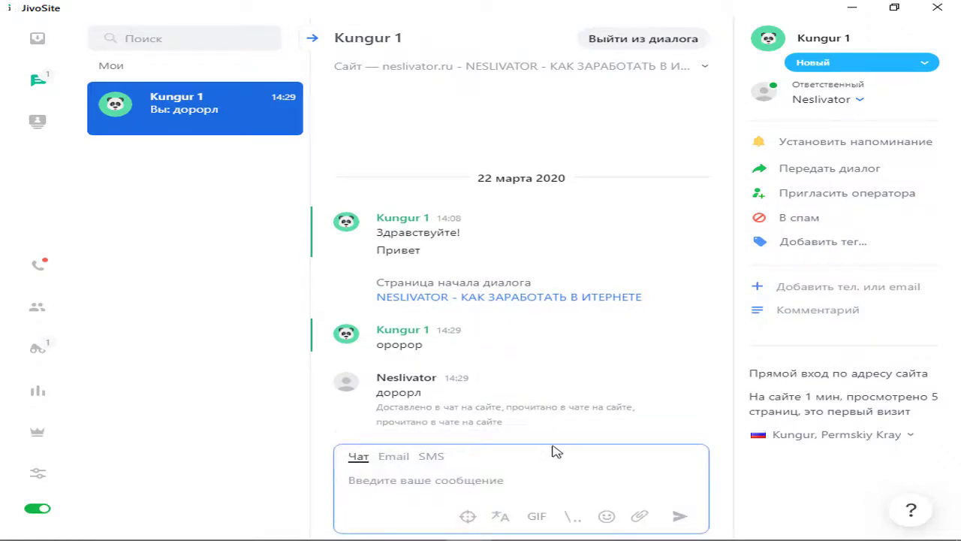
# Step: Send the message "доршоло" to the visitor as the agent and close the JivoSite window
pyautogui.write('доршоло')
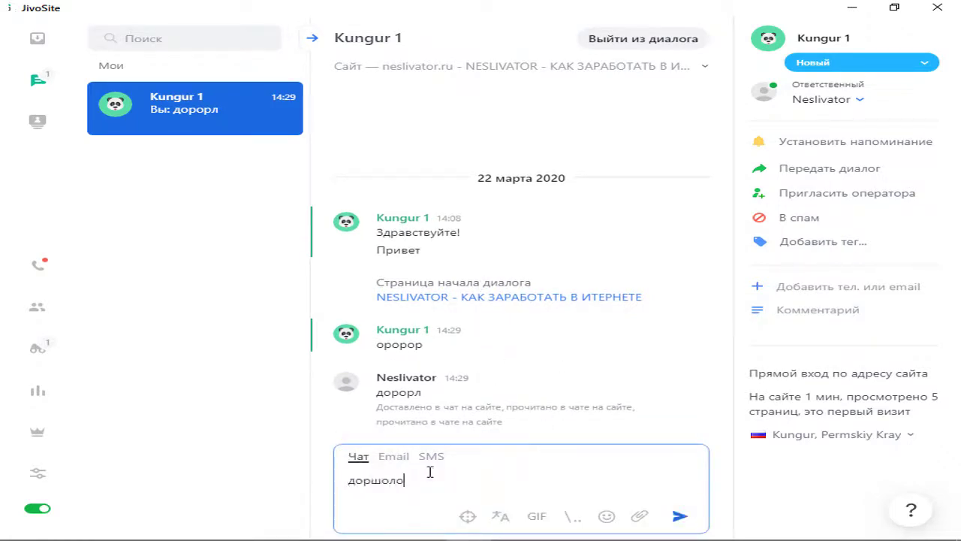
pyautogui.press('BackSpace')
pyautogui.press('BackSpace')
pyautogui.press('BackSpace')
pyautogui.press('BackSpace')
pyautogui.press('BackSpace')
pyautogui.press('BackSpace')
pyautogui.press('BackSpace')
pyautogui.click(937, 7)
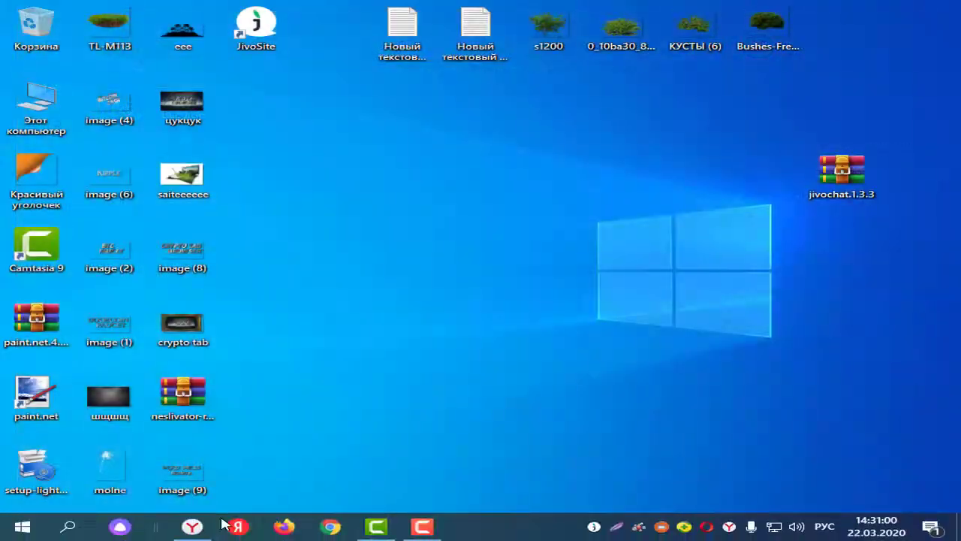
# Step: Switch to the site in the browser and send visitor test messages from the chat widget, including "шлололол" and "длдлдл"
pyautogui.click(225, 525)
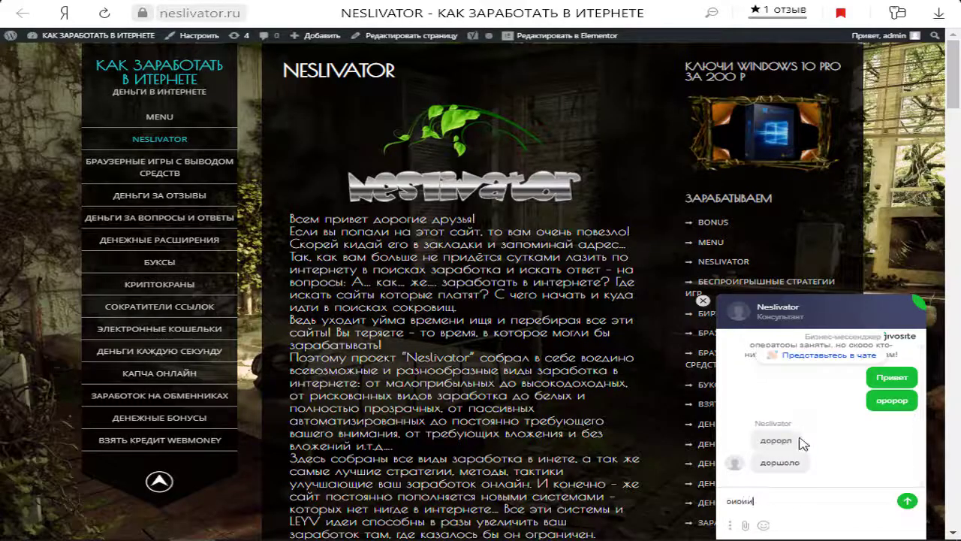
pyautogui.press('Return')
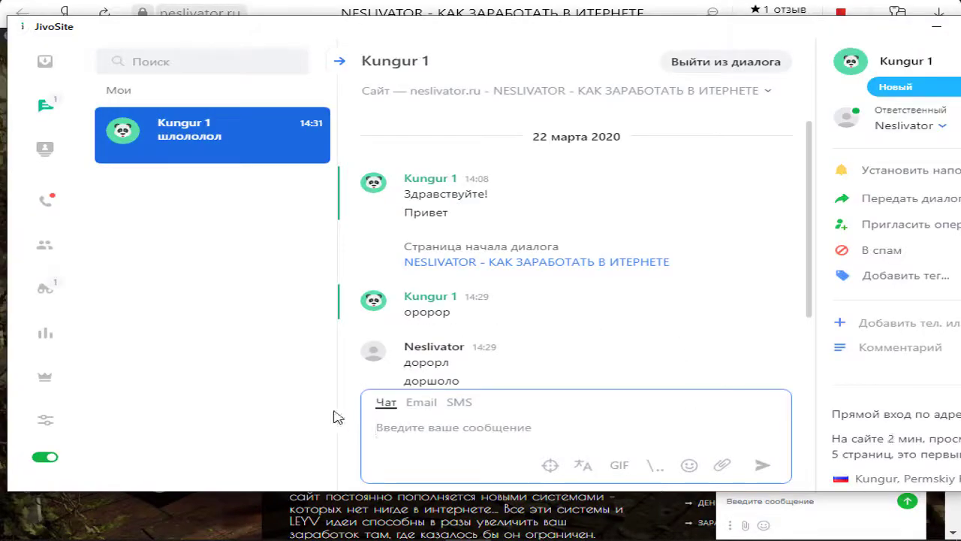
pyautogui.write('ддлддл')
pyautogui.press('Return')
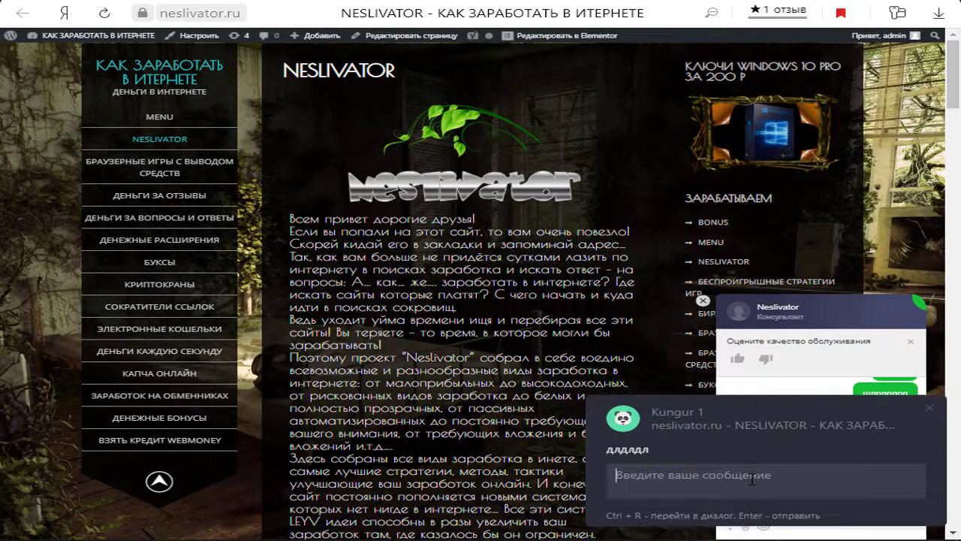
# Step: Send the quick reply "оьоро" from the incoming message notification and collapse the chat widget on the site
pyautogui.write('оьоро')
pyautogui.press('Return')
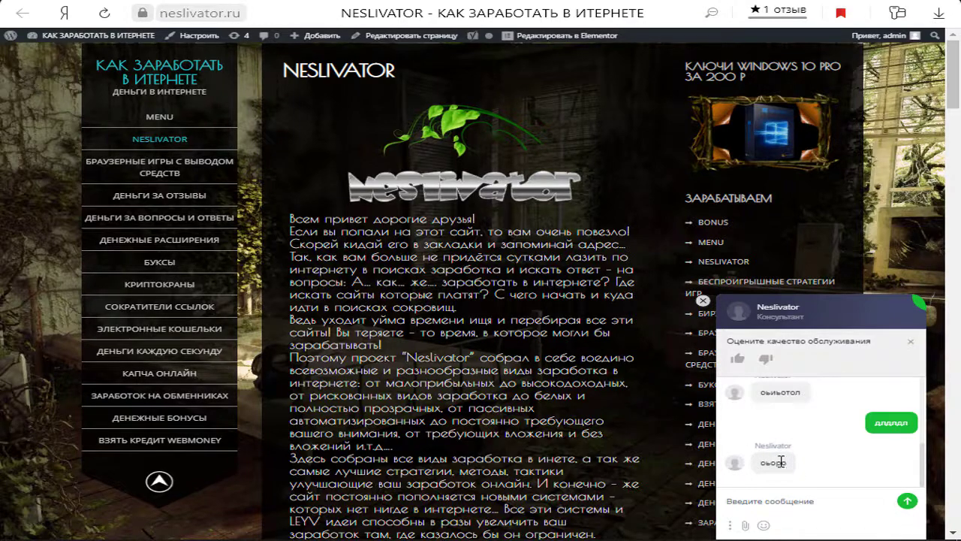
pyautogui.scroll(-3, 725, 435)
pyautogui.scroll(2, 725, 436)
pyautogui.click(703, 300)
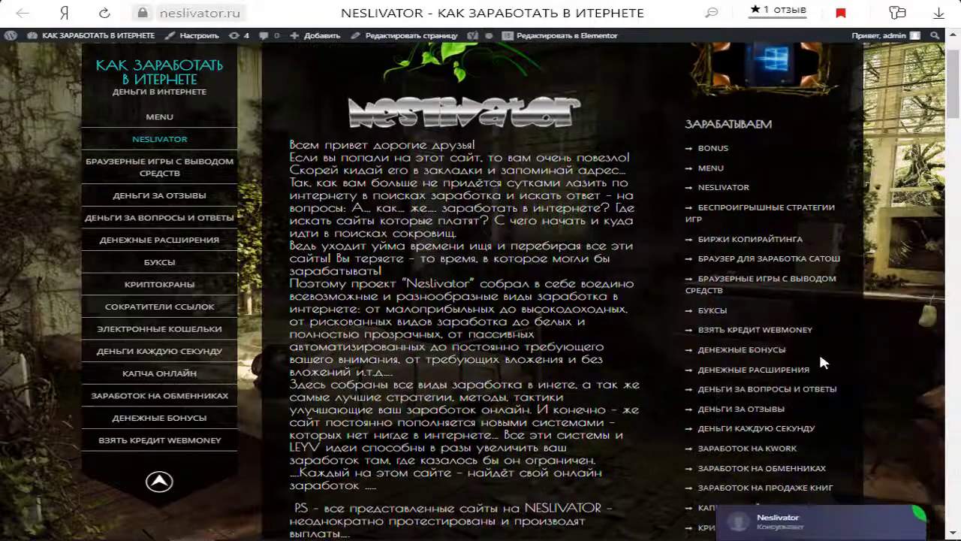
# Step: Open the list of playback devices in the system volume control
pyautogui.click(797, 526)
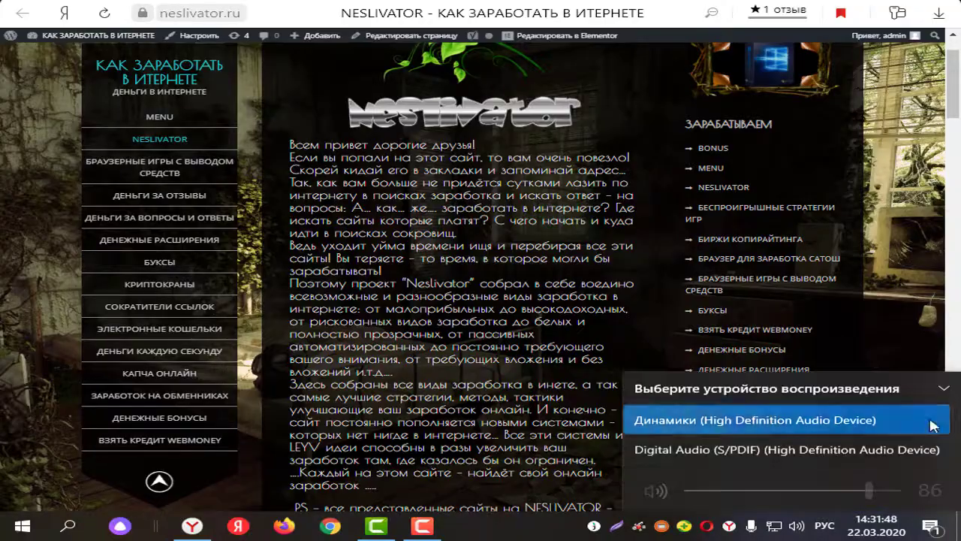